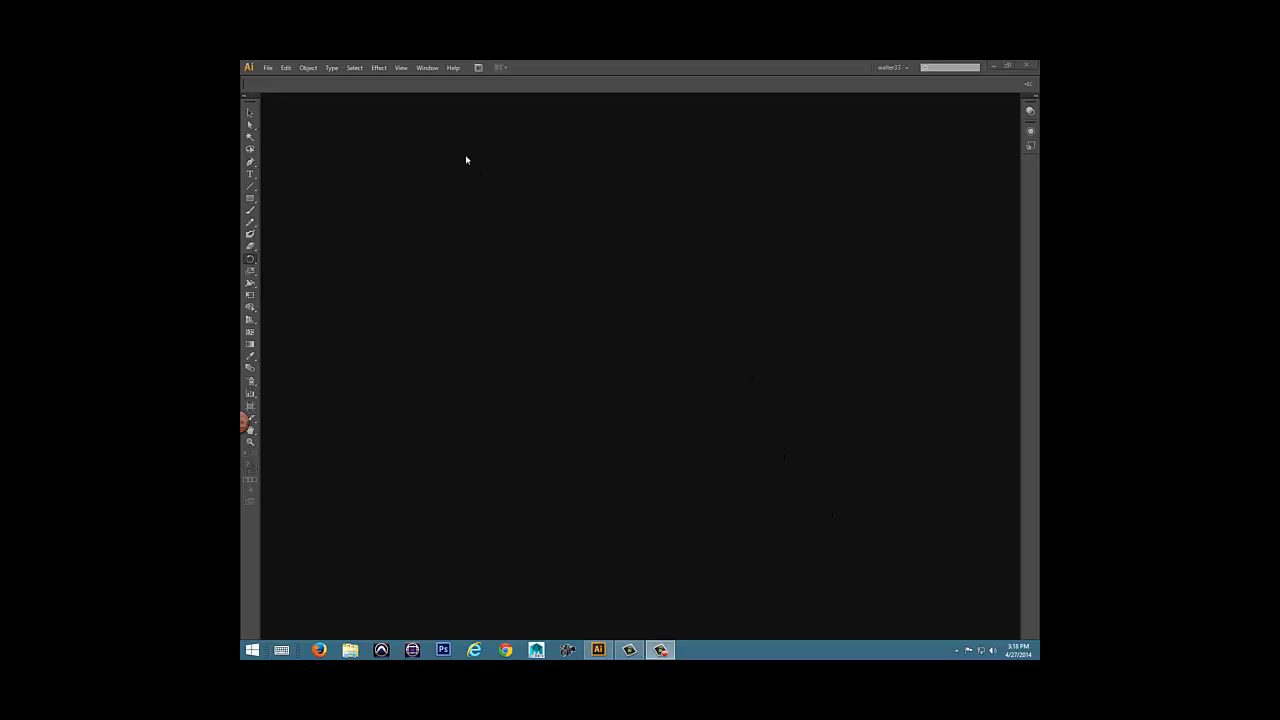
# Display the Layers panel and move it slightly across the empty workspace.
pyautogui.click(424, 68)
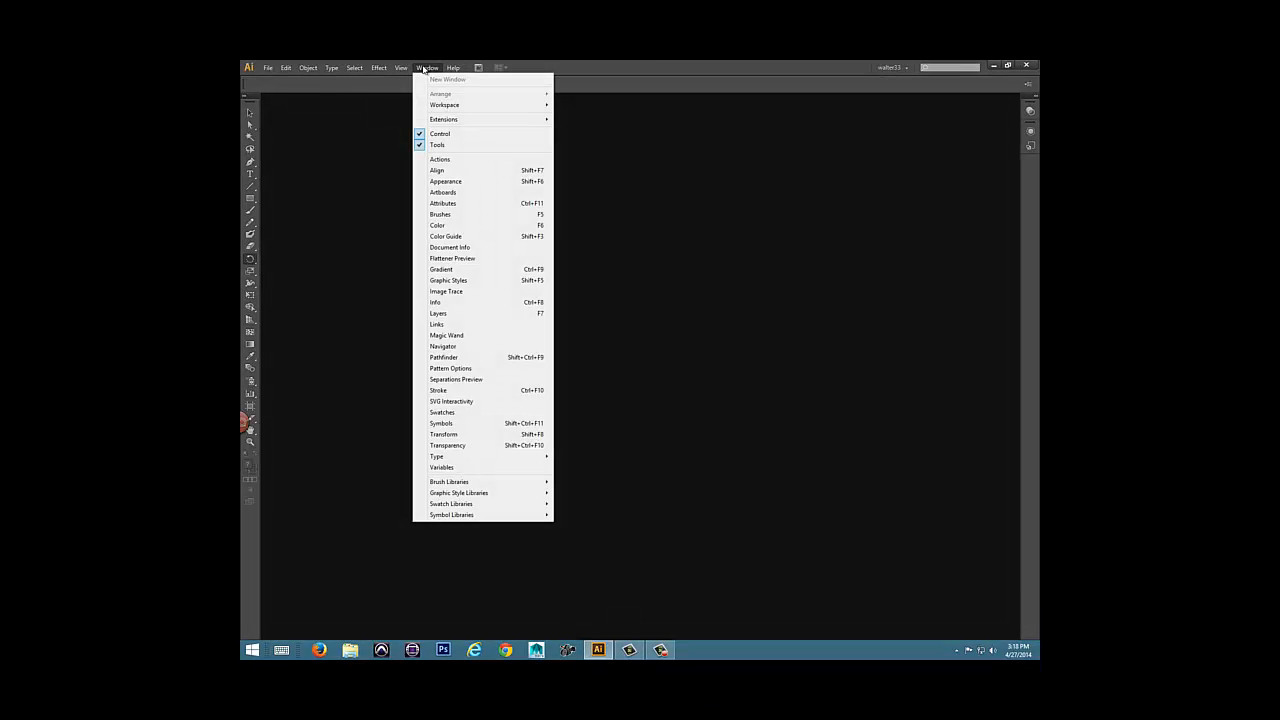
pyautogui.click(473, 316)
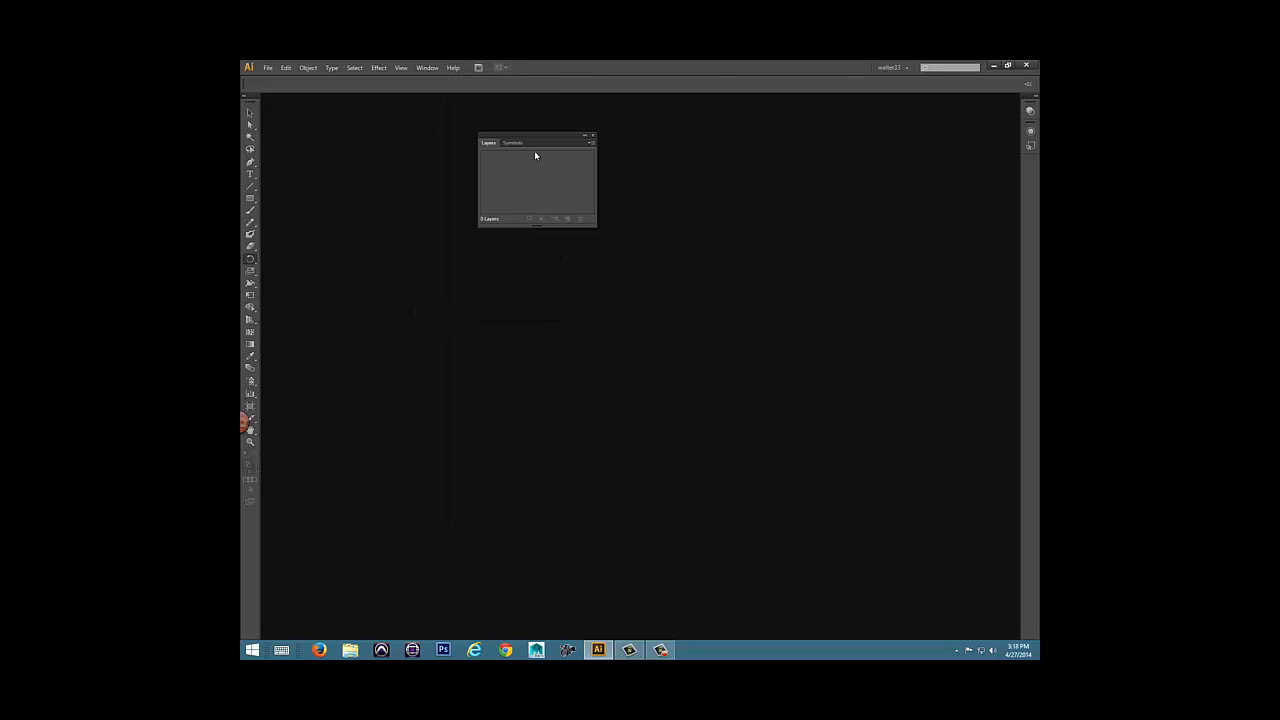
pyautogui.moveTo(543, 138); pyautogui.dragTo(602, 129)
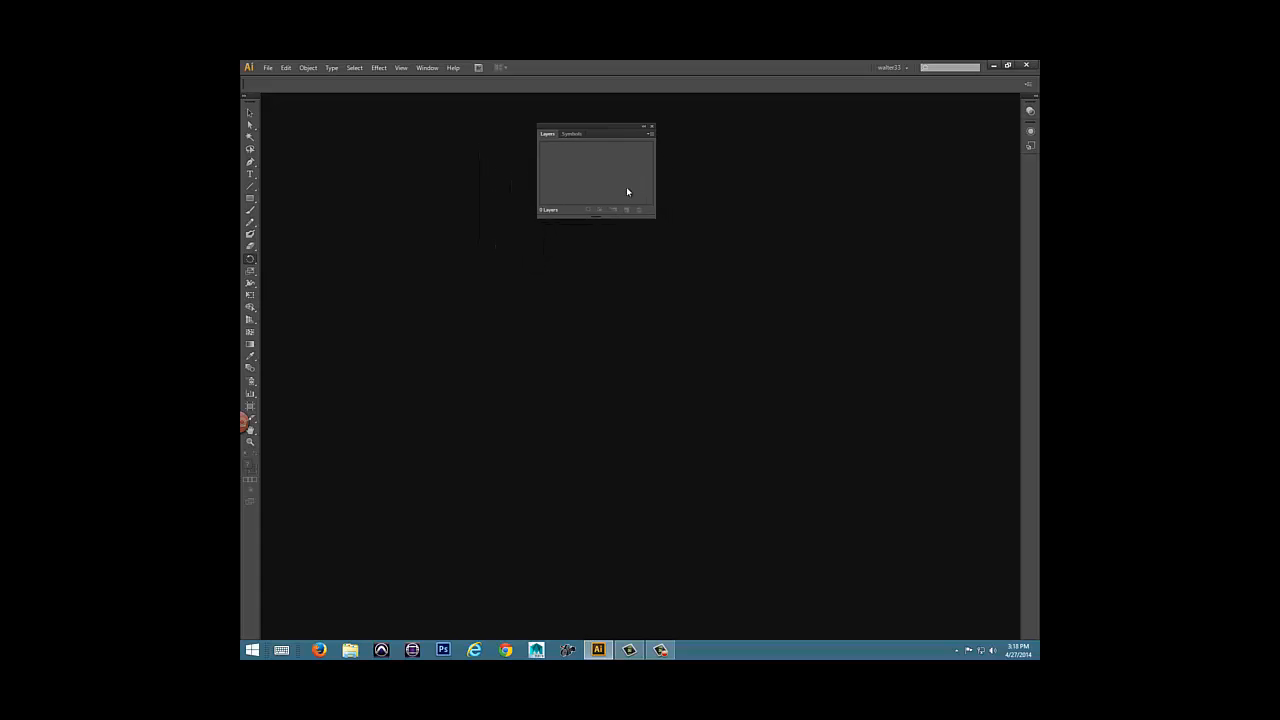
# Separate the Symbols panel from the Layers panel group and close it.
pyautogui.moveTo(651, 211); pyautogui.dragTo(616, 187)
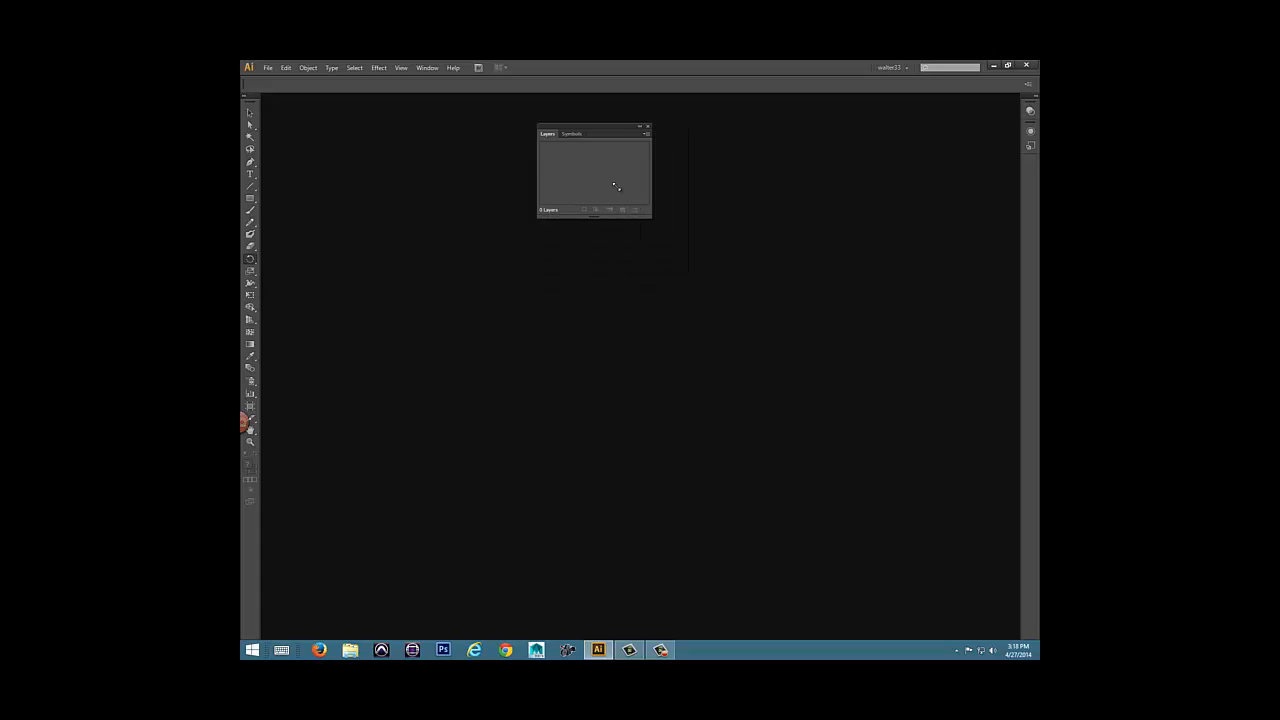
pyautogui.click(572, 137)
pyautogui.moveTo(566, 140); pyautogui.dragTo(339, 207)
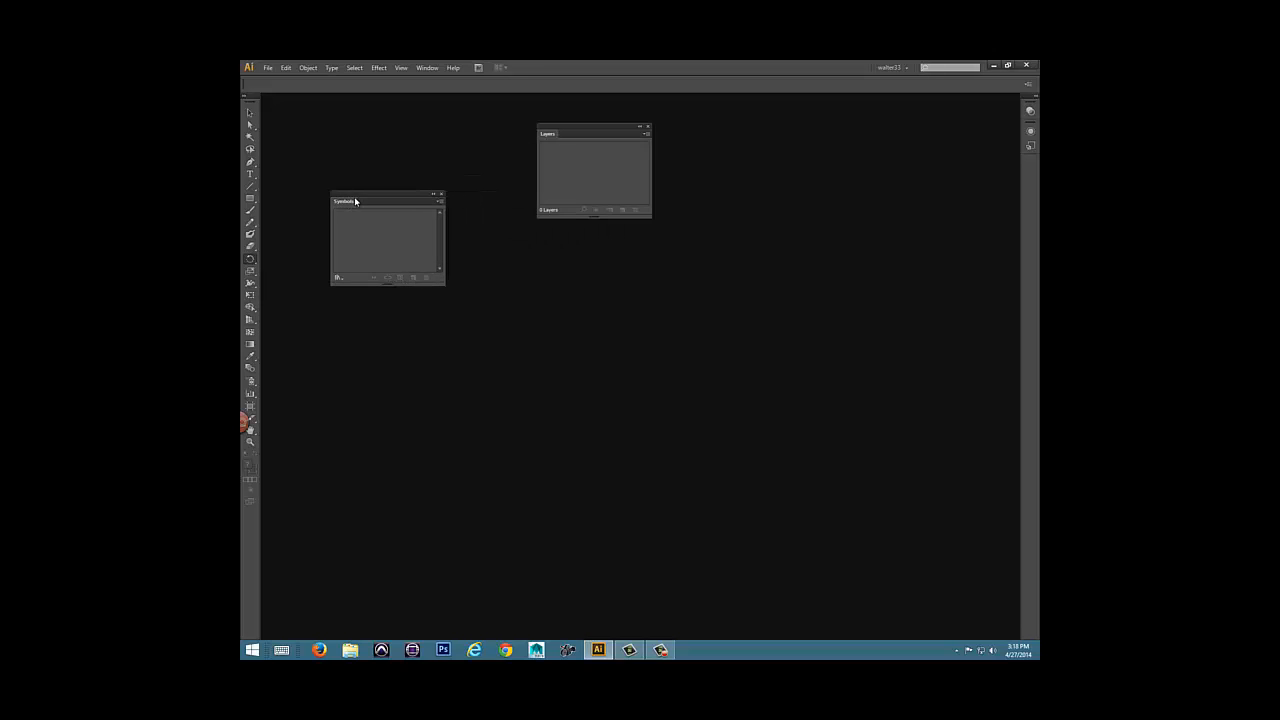
pyautogui.click(440, 194)
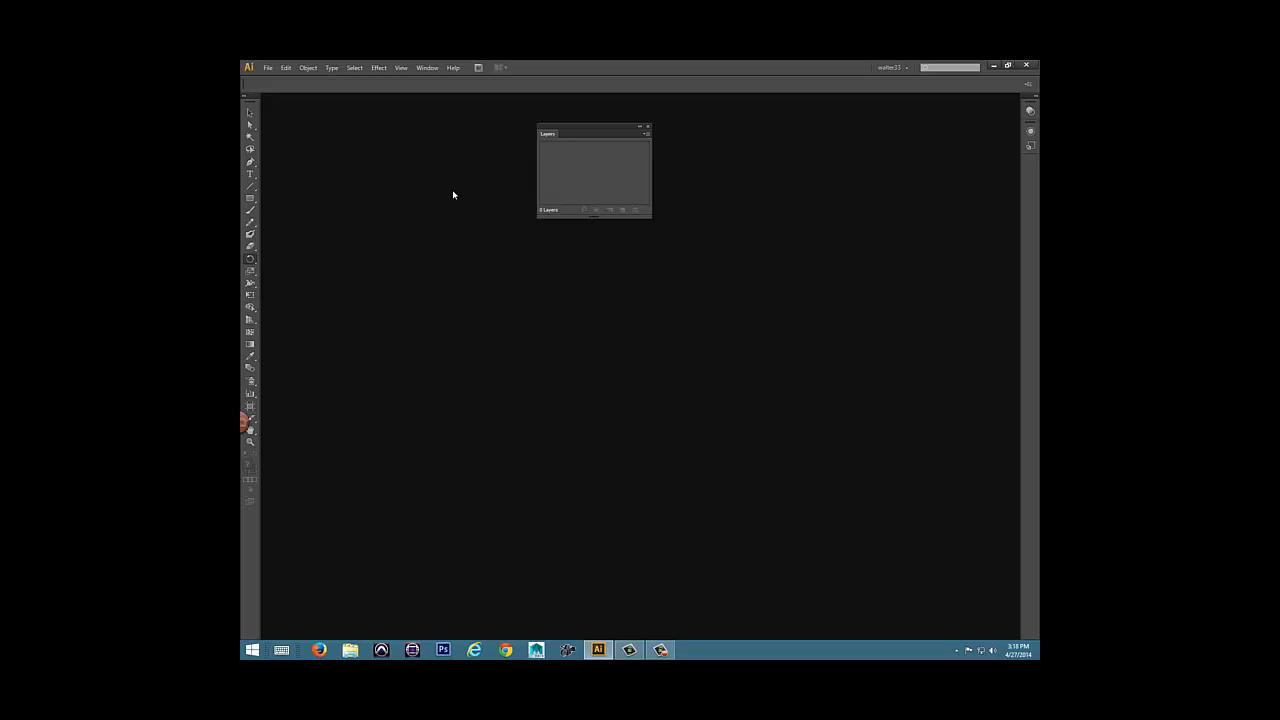
# Collapse the Layers panel to an icon and restore it, and repeatedly minimize and re-expand it to its title tab.
pyautogui.click(641, 130)
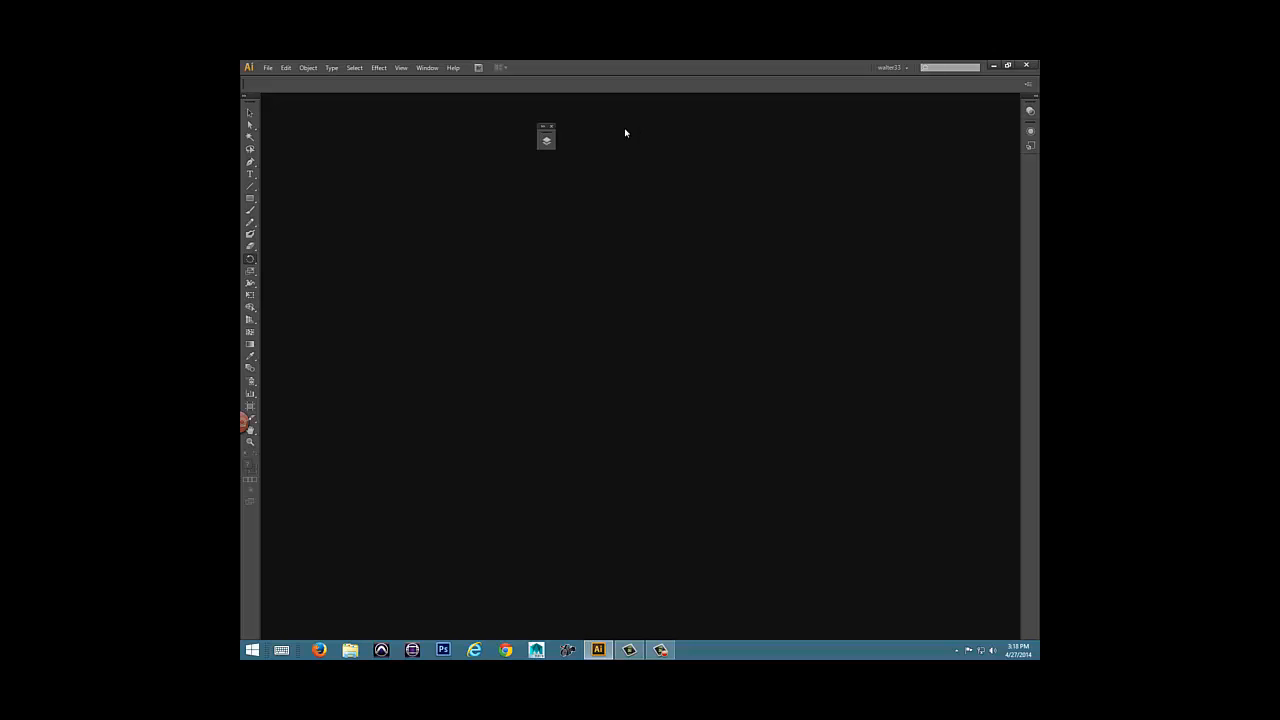
pyautogui.click(548, 127)
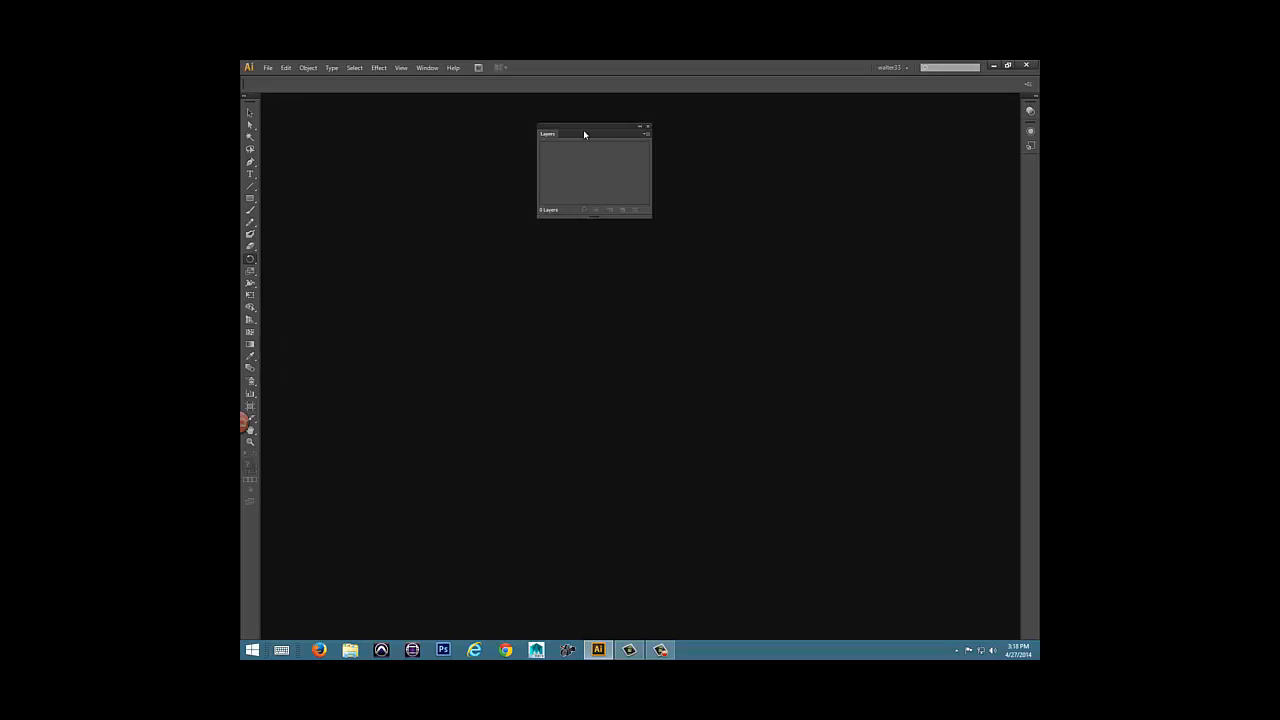
pyautogui.doubleClick(547, 134)
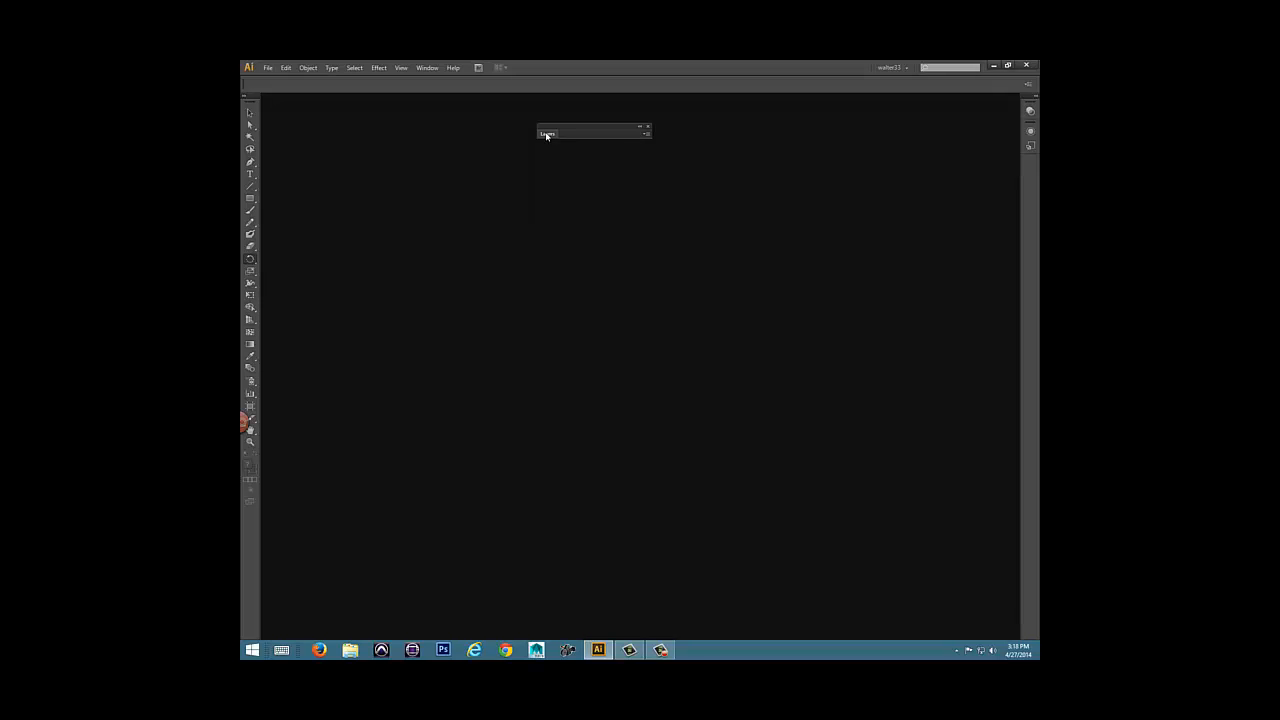
pyautogui.doubleClick(547, 134)
pyautogui.doubleClick(547, 134)
pyautogui.doubleClick(547, 134)
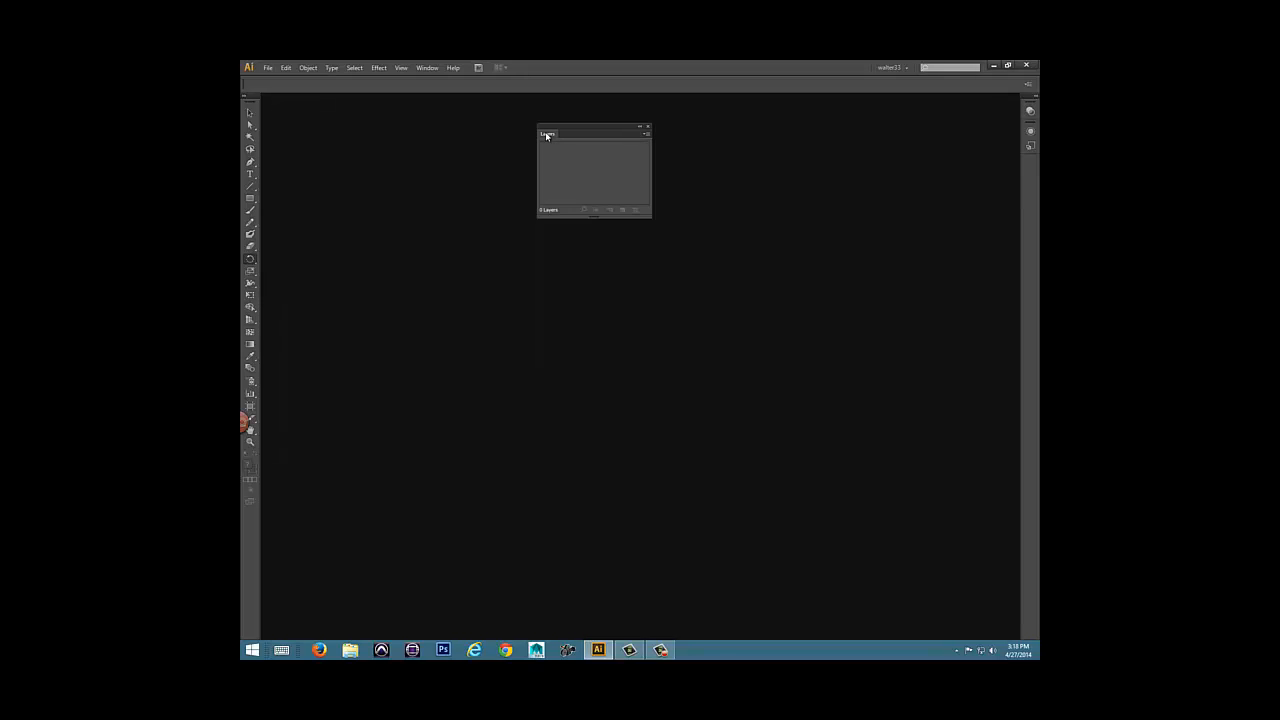
# Display the Swatches panel and dock it directly beneath the Layers panel.
pyautogui.click(426, 68)
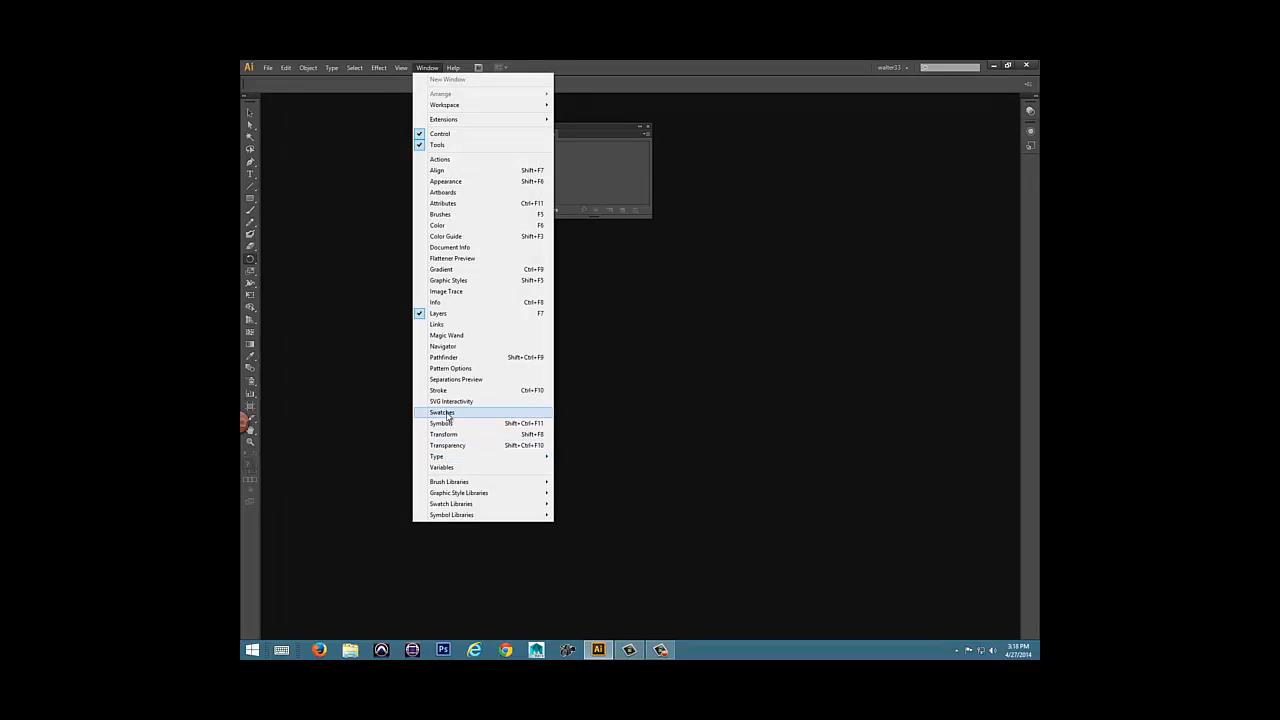
pyautogui.click(442, 412)
pyautogui.moveTo(415, 150); pyautogui.dragTo(565, 219)
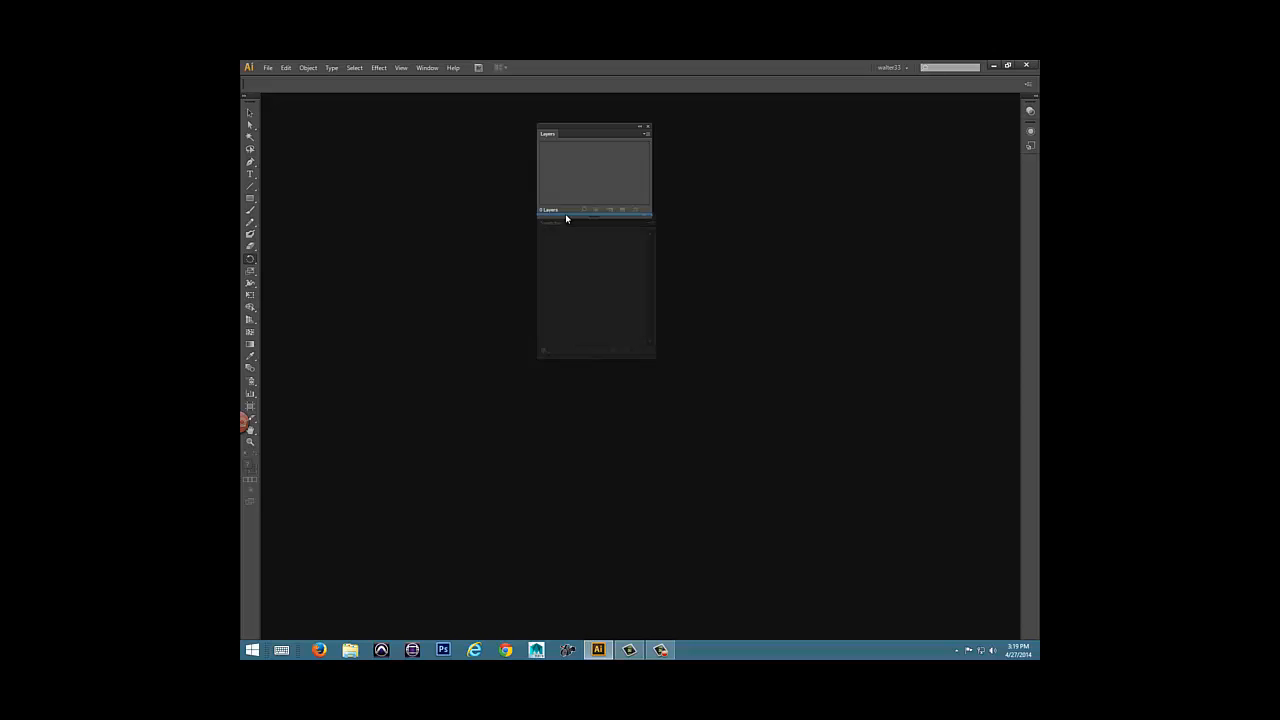
pyautogui.moveTo(566, 218); pyautogui.dragTo(565, 214)
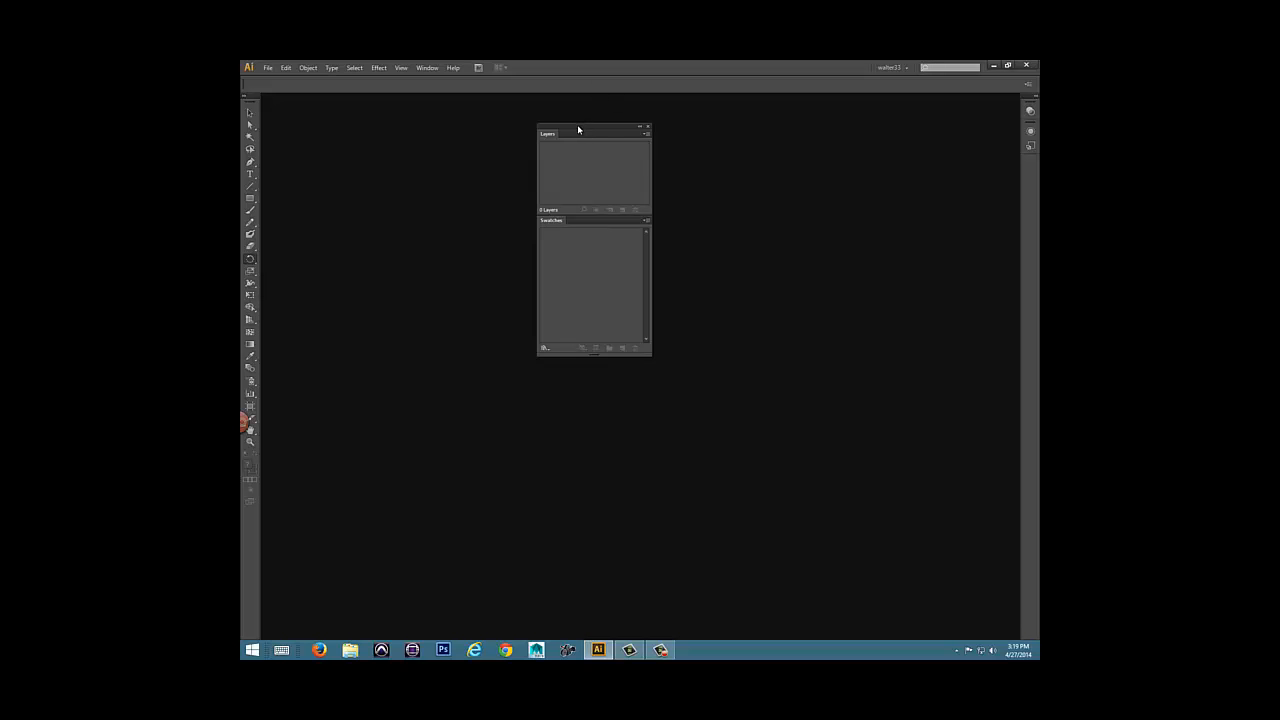
# Move the docked Layers and Swatches stack nearer the collapsed panel dock, and collapse it to icons and expand it again.
pyautogui.moveTo(577, 129); pyautogui.dragTo(840, 137)
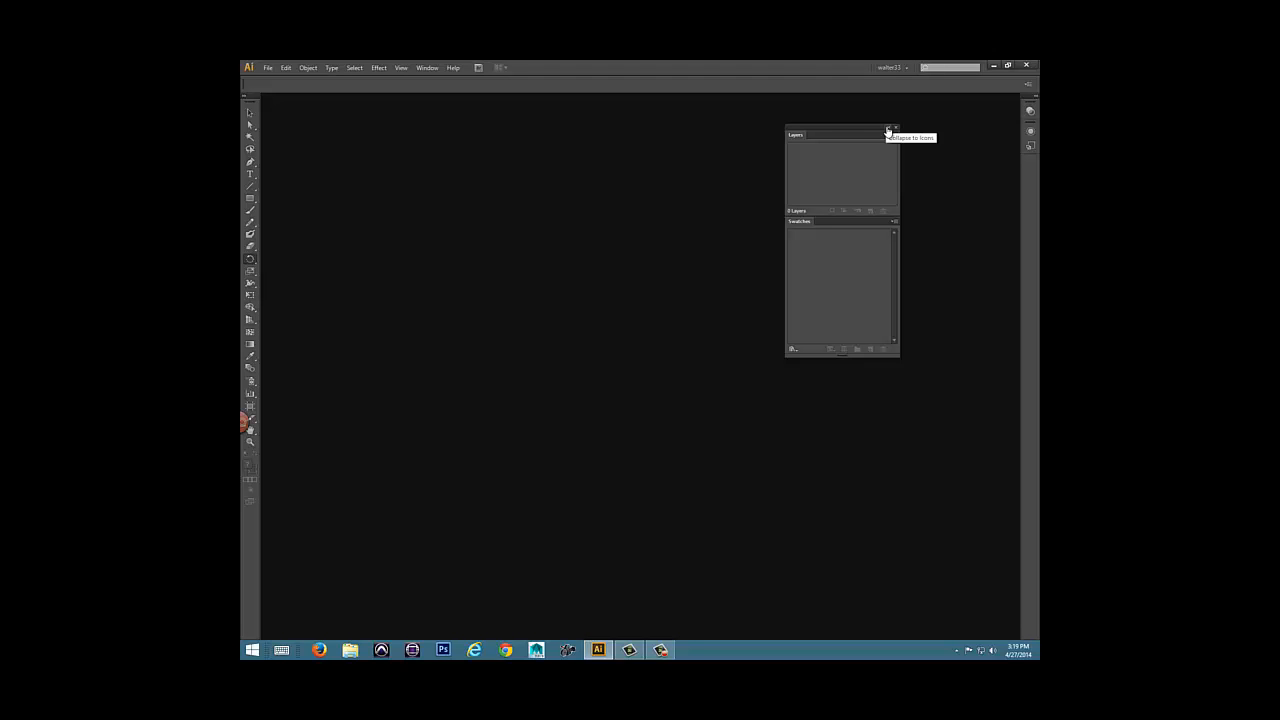
pyautogui.click(887, 131)
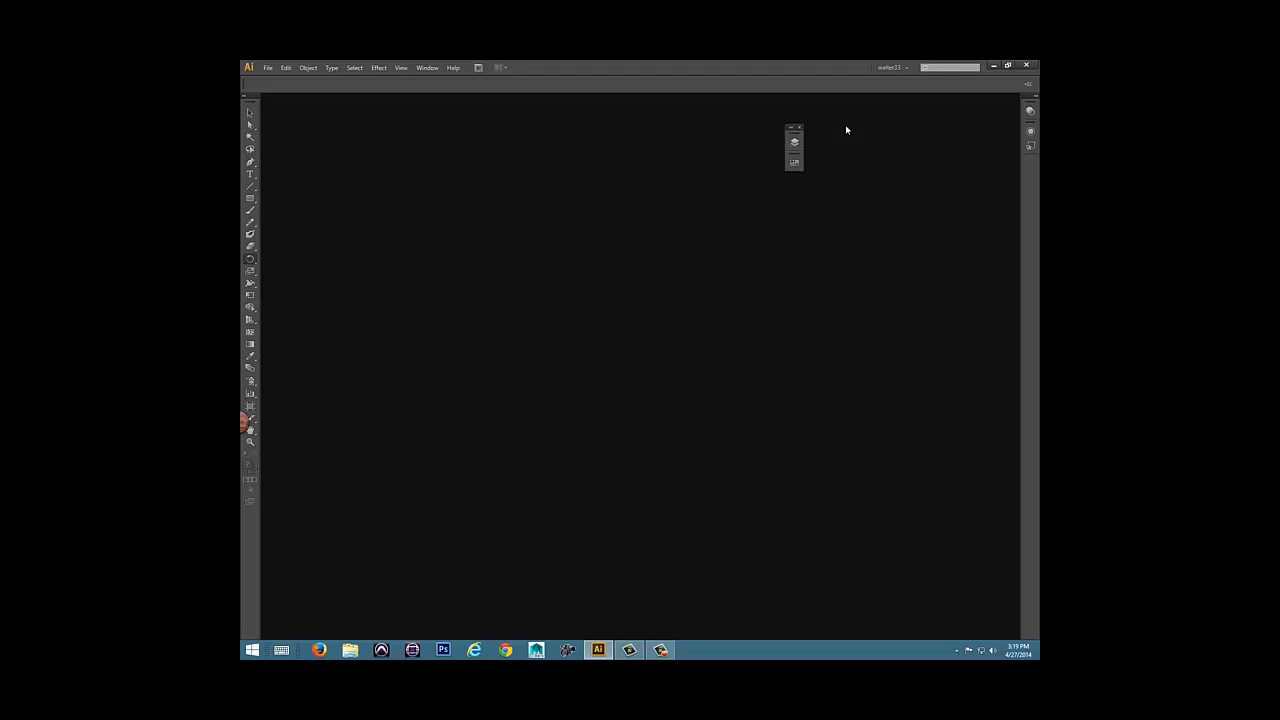
pyautogui.click(792, 130)
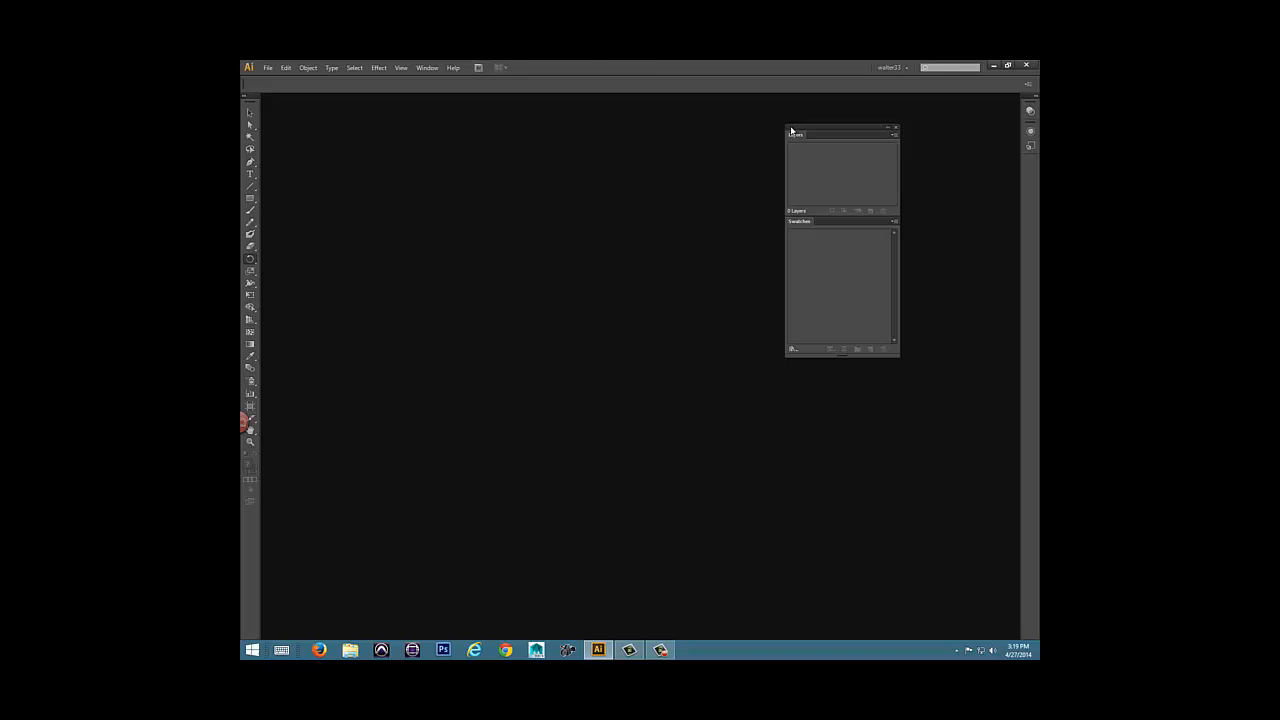
# Display the Stroke panel and cycle it through its full, weight-only and title-only views, ending with all options shown.
pyautogui.click(428, 67)
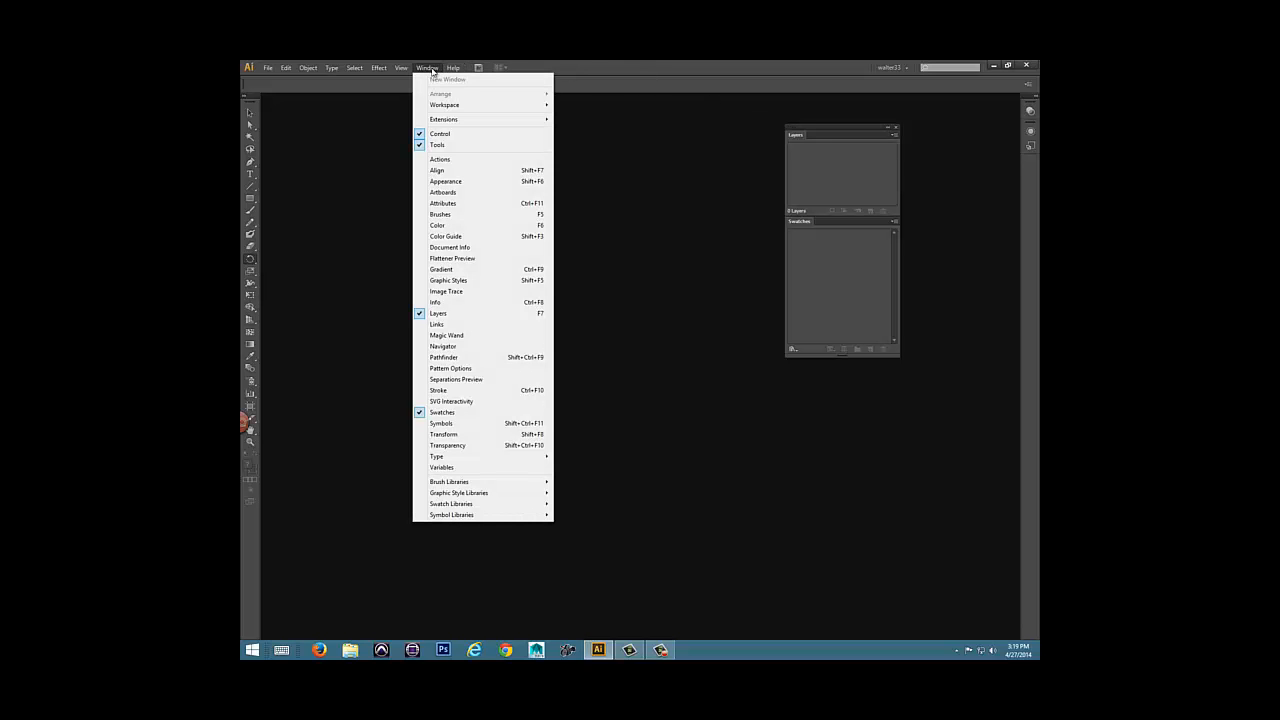
pyautogui.click(451, 391)
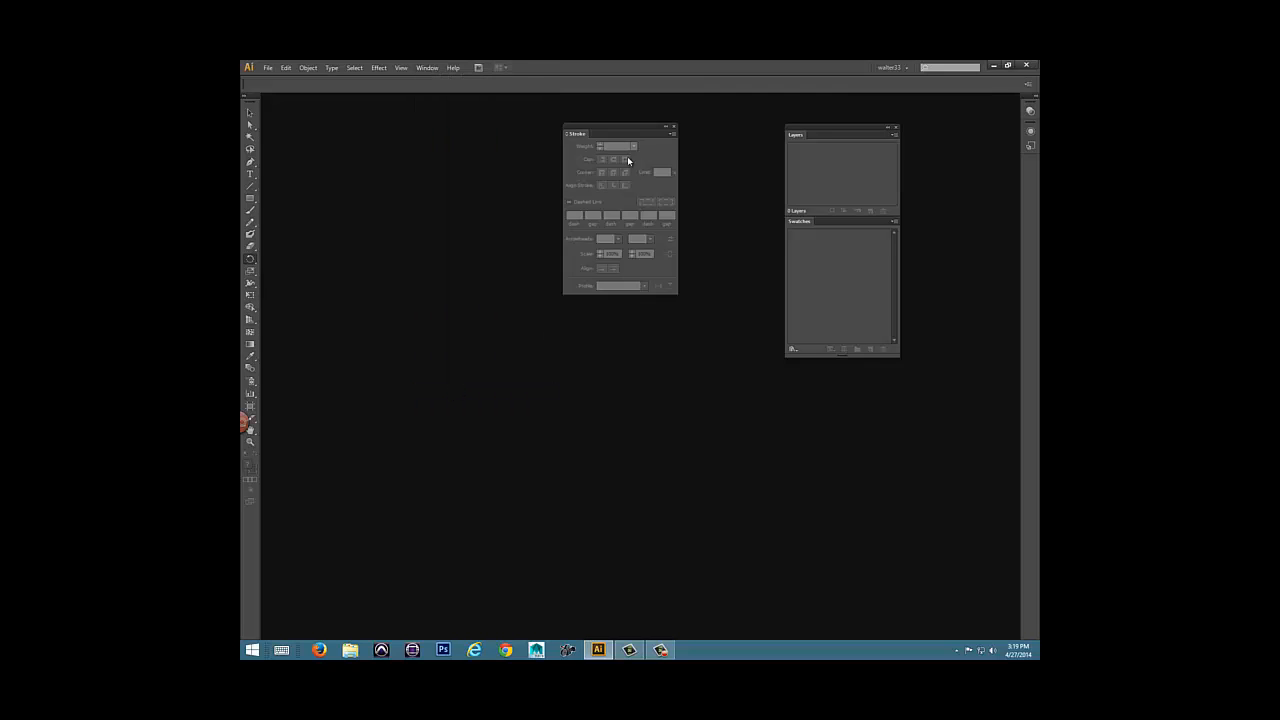
pyautogui.click(566, 135)
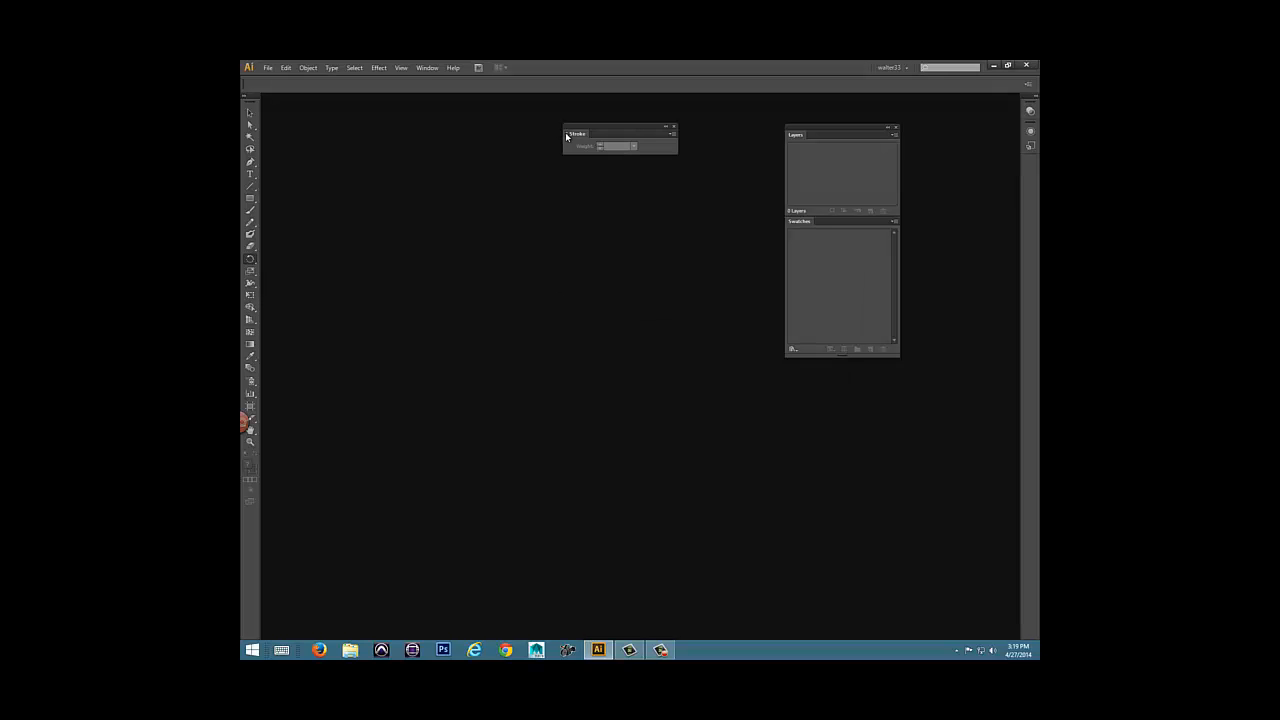
pyautogui.click(566, 135)
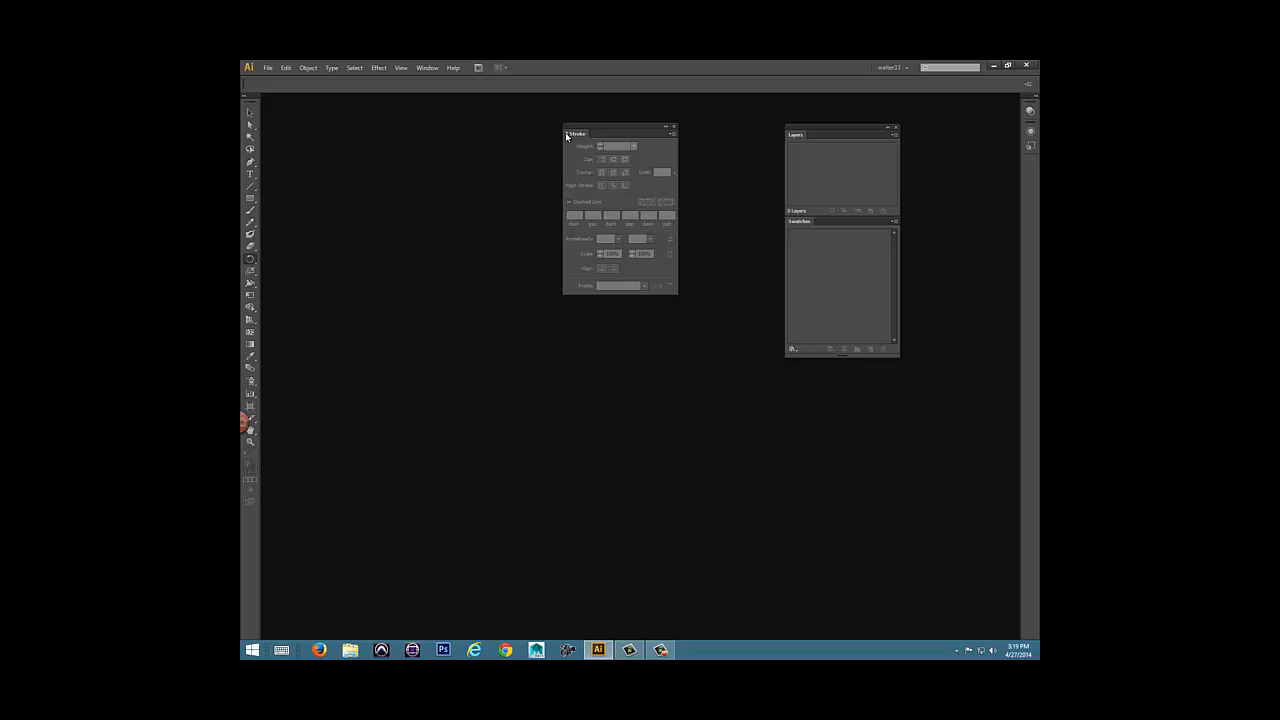
pyautogui.click(566, 135)
pyautogui.click(566, 135)
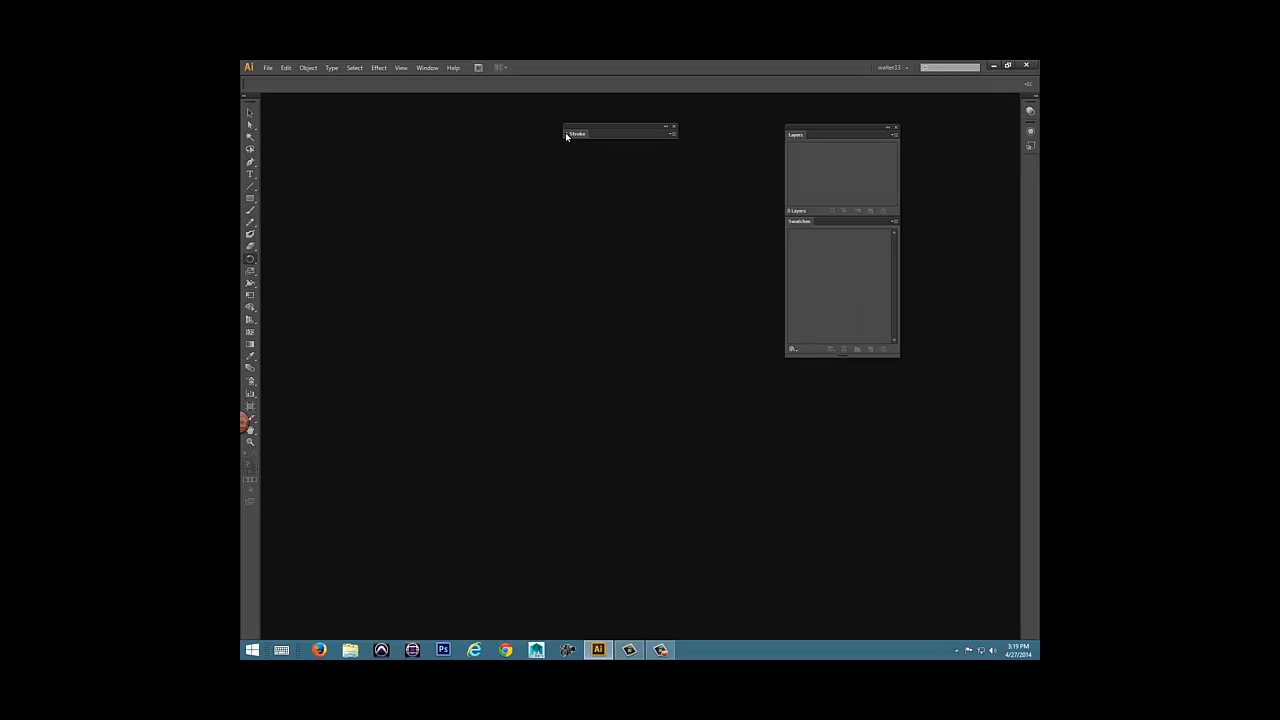
pyautogui.click(566, 135)
# Dock the Stroke panel beneath Swatches and move the three-panel stack closer to the collapsed panel dock.
pyautogui.moveTo(618, 130)
pyautogui.mouseDown()
pyautogui.moveTo(609, 157)
pyautogui.moveTo(667, 319)
pyautogui.moveTo(851, 491)
pyautogui.moveTo(837, 354)
pyautogui.mouseUp()
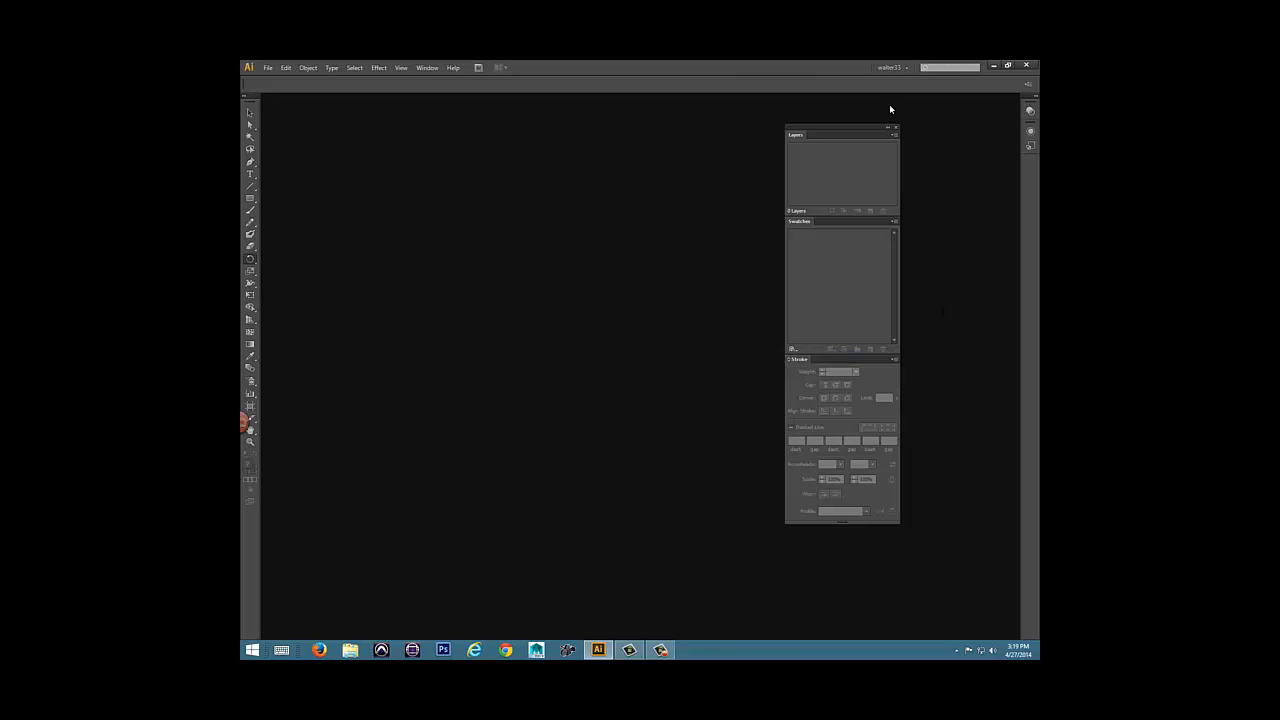
pyautogui.moveTo(879, 127); pyautogui.dragTo(922, 125)
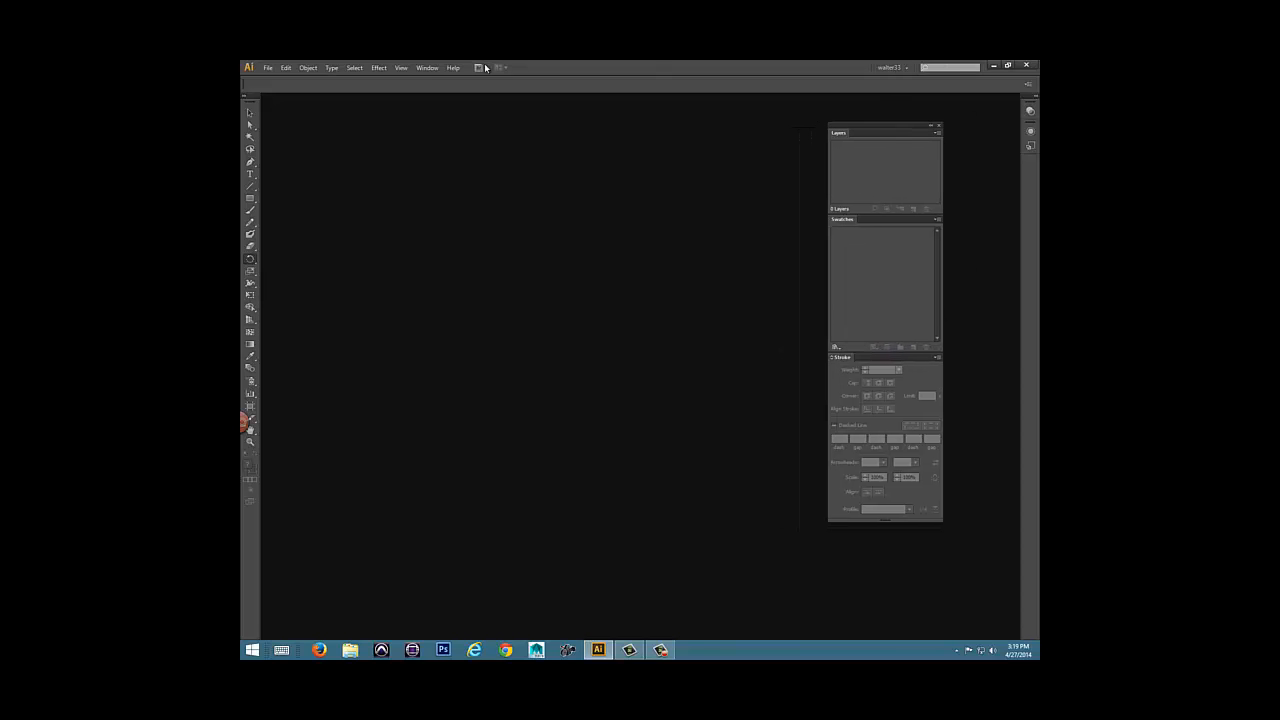
# Display the Artboards panel and place it floating beside the Layers, Swatches and Stroke stack without overlapping it.
pyautogui.click(418, 67)
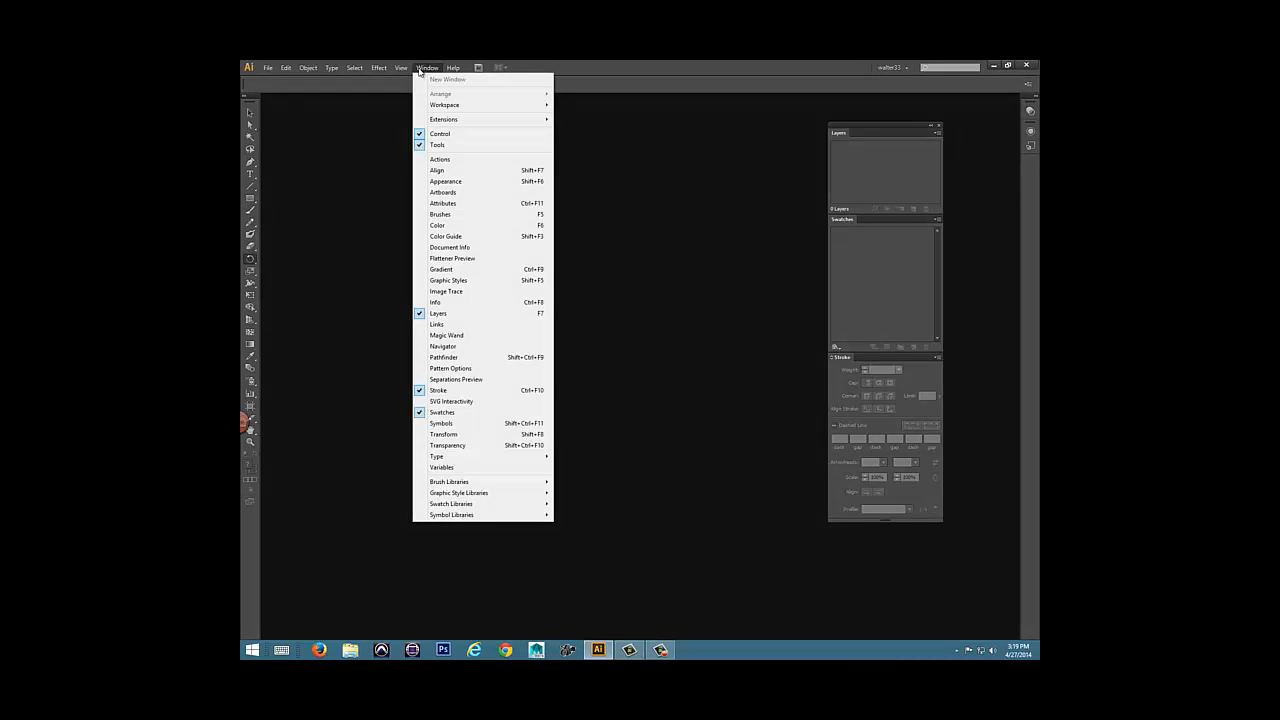
pyautogui.click(437, 192)
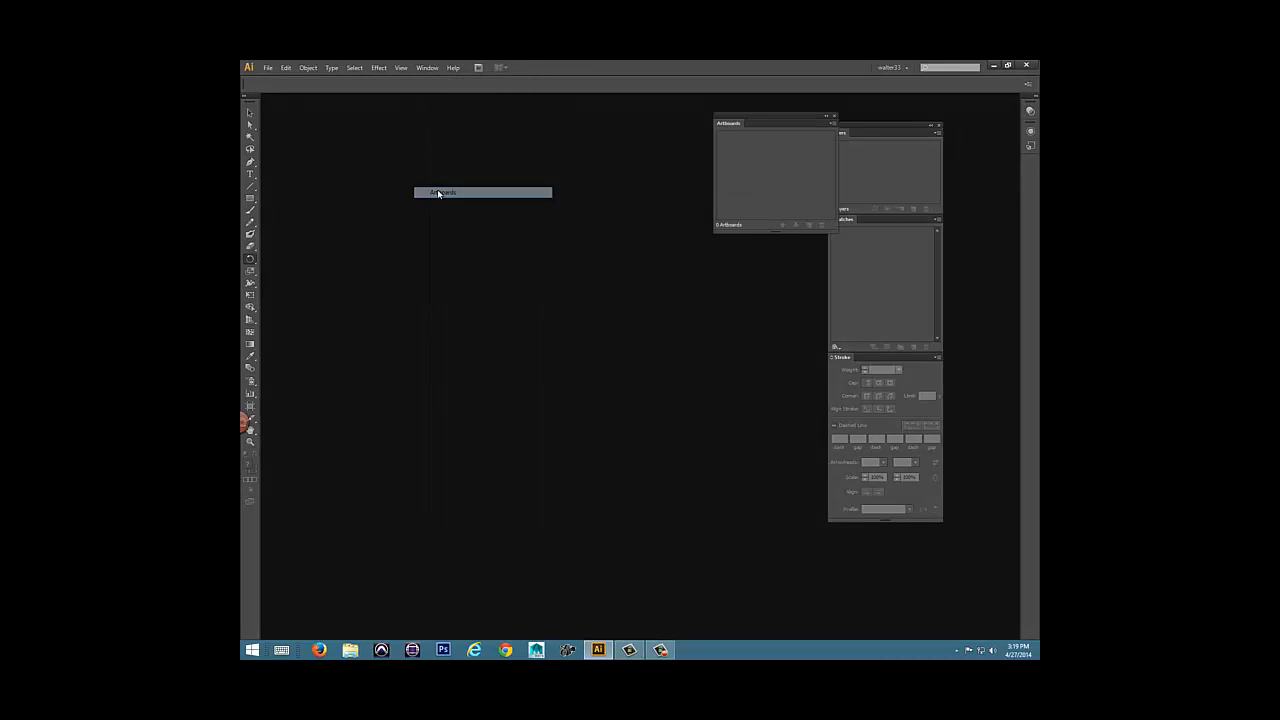
pyautogui.moveTo(767, 121); pyautogui.dragTo(733, 116)
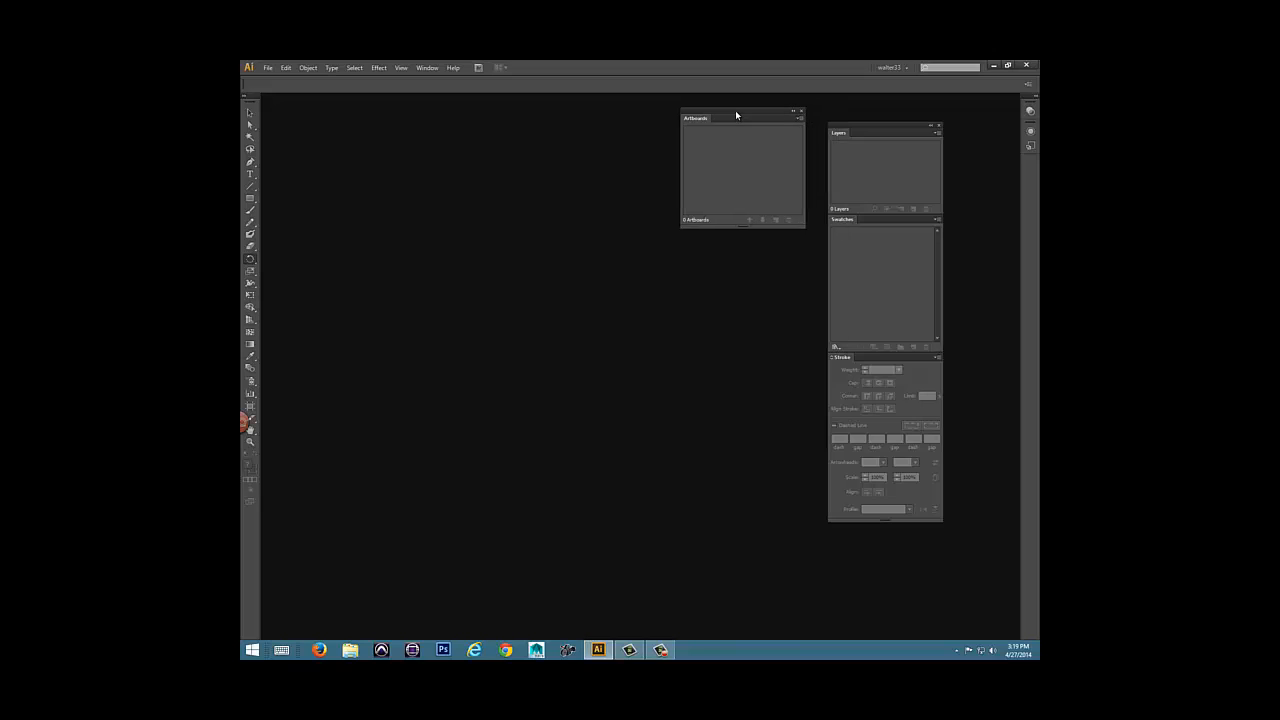
# Display the Color panel and move it a little lower in the workspace as a floating panel.
pyautogui.click(425, 67)
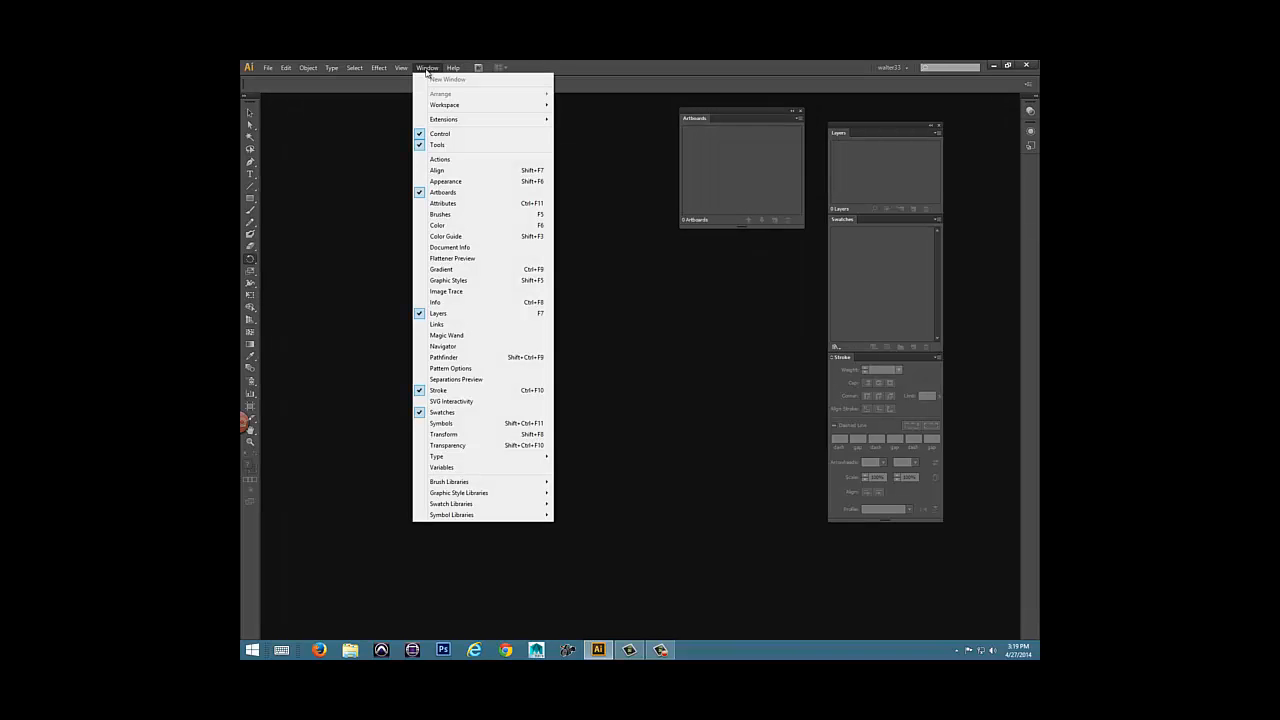
pyautogui.click(440, 226)
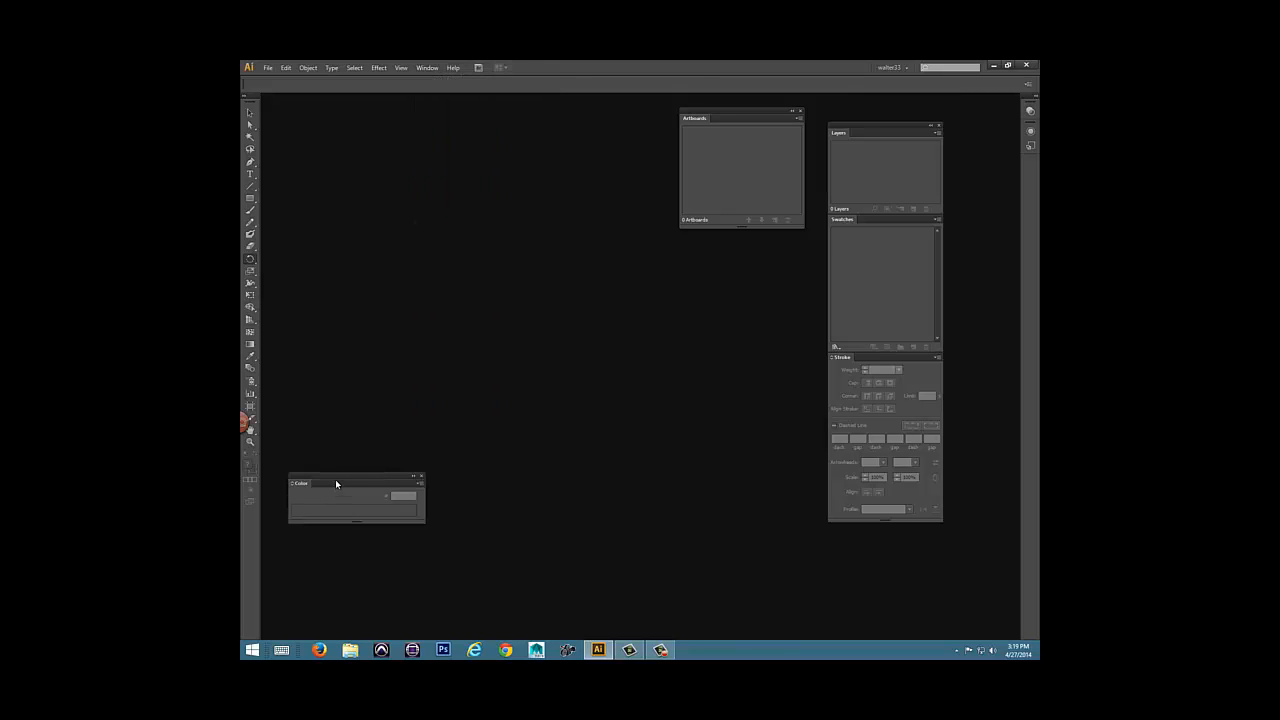
pyautogui.moveTo(331, 483); pyautogui.dragTo(345, 531)
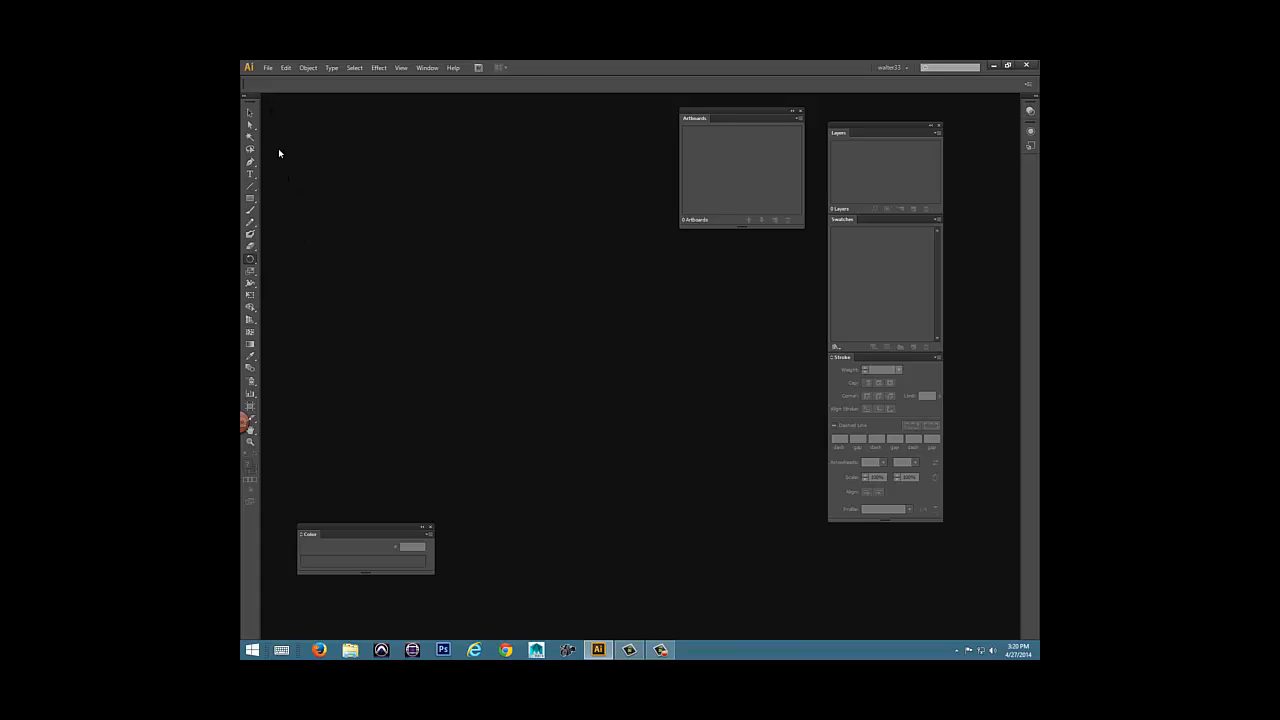
# Toggle the toolbox between its single-column and double-column layouts, leaving it in two columns.
pyautogui.click(244, 98)
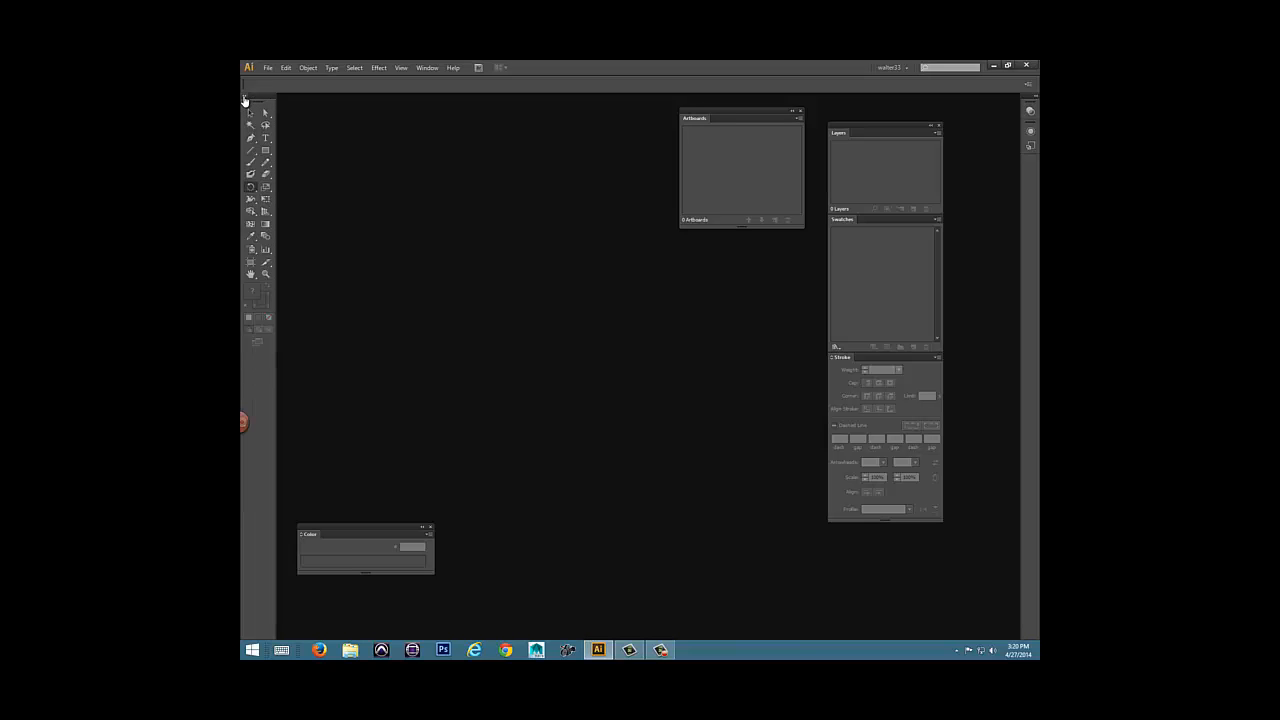
pyautogui.click(244, 98)
pyautogui.click(244, 98)
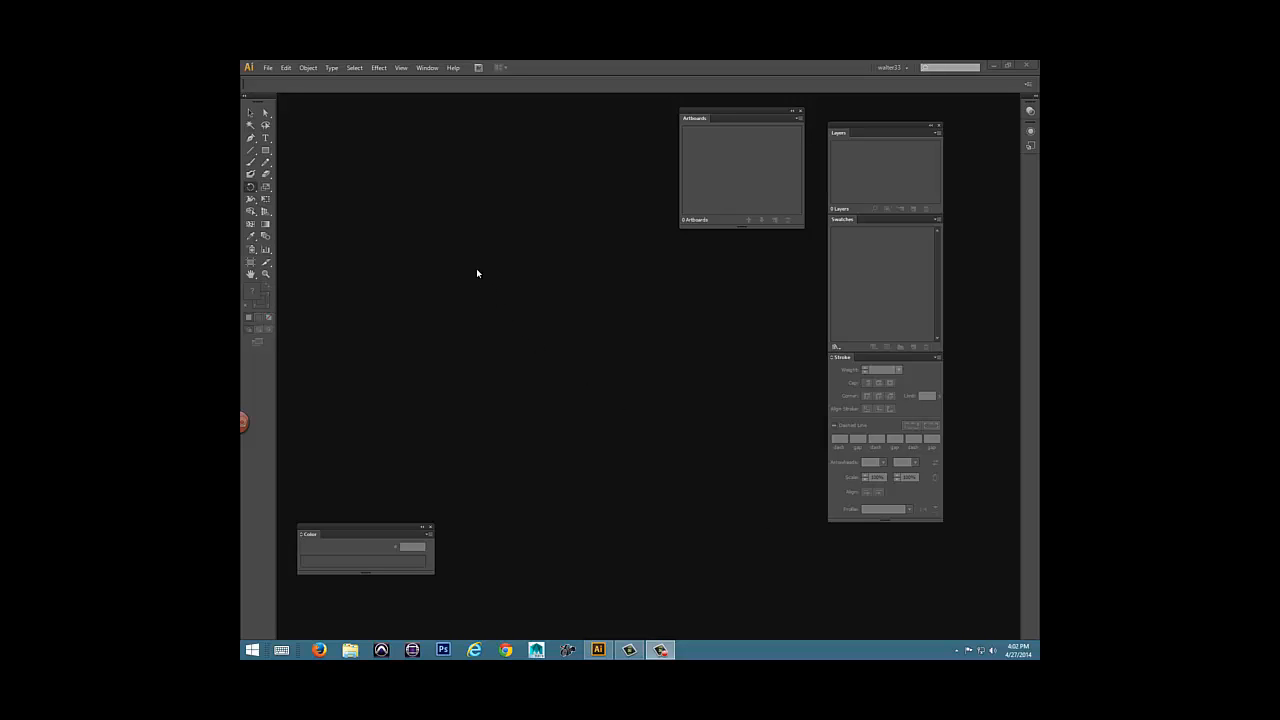
# Tear off the Pen tool group as a floating panel and place it beside the top of the toolbox.
pyautogui.click(250, 140)
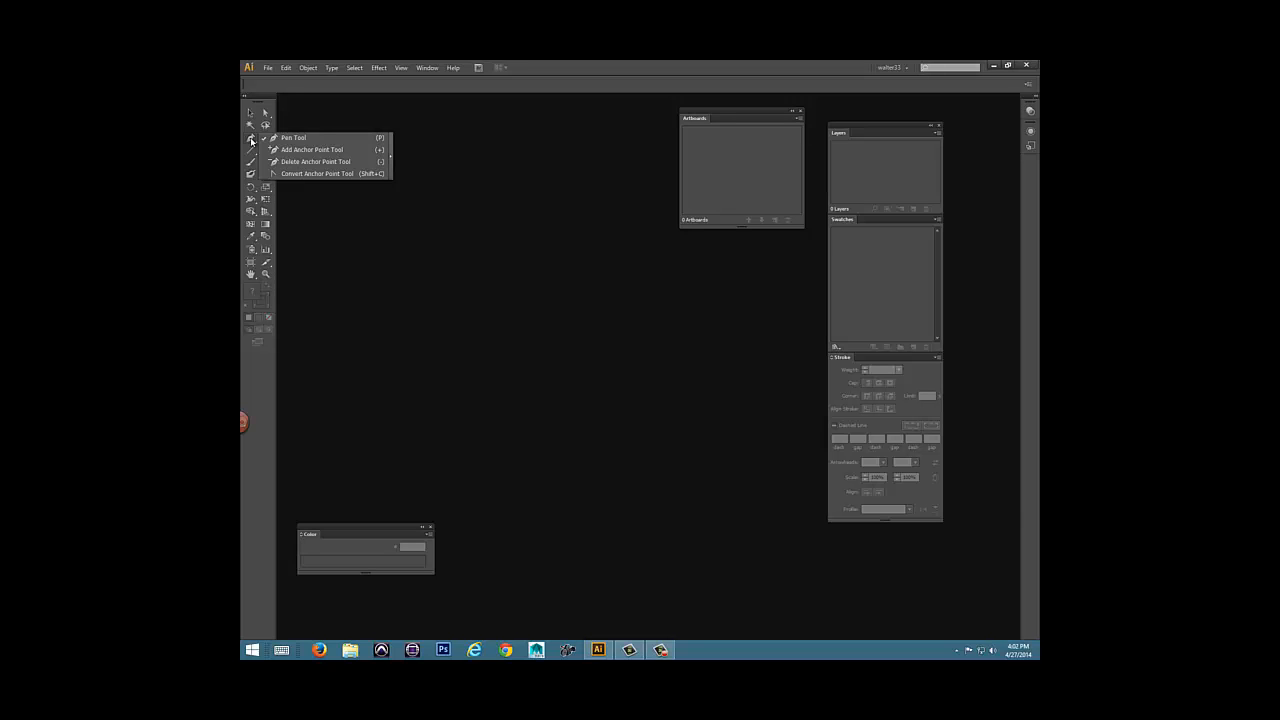
pyautogui.click(390, 161)
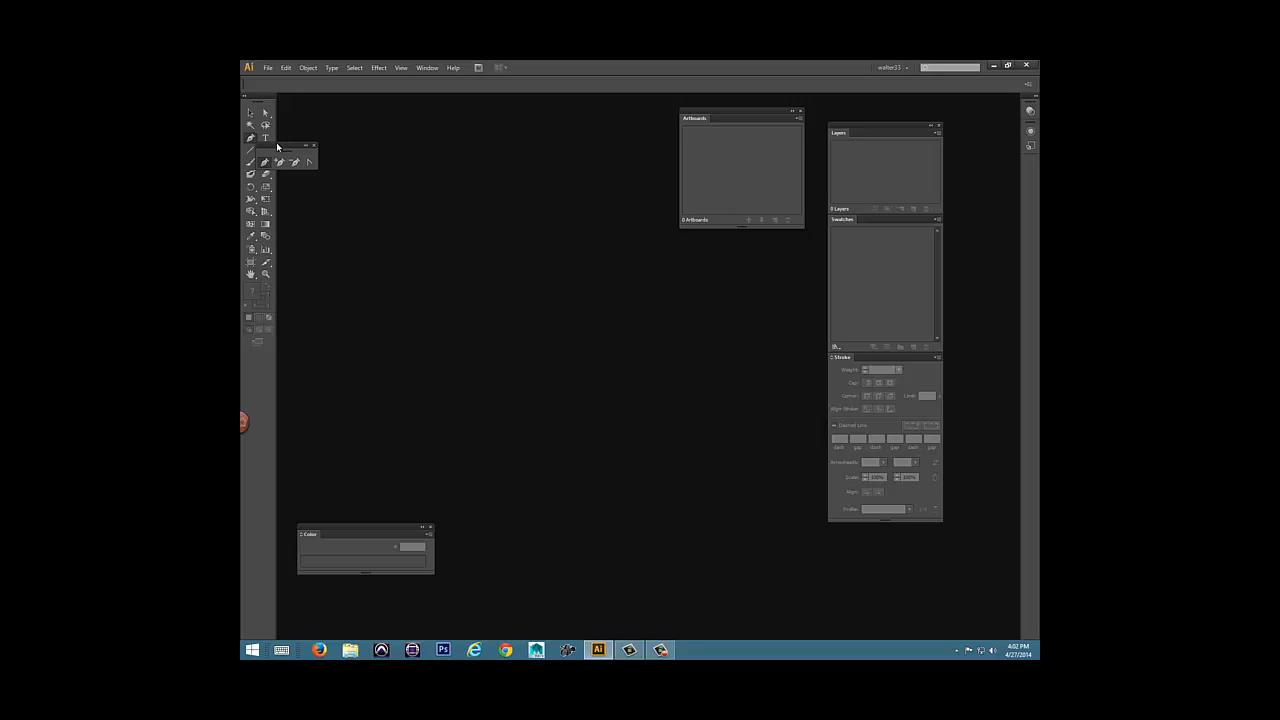
pyautogui.moveTo(277, 146); pyautogui.dragTo(311, 107)
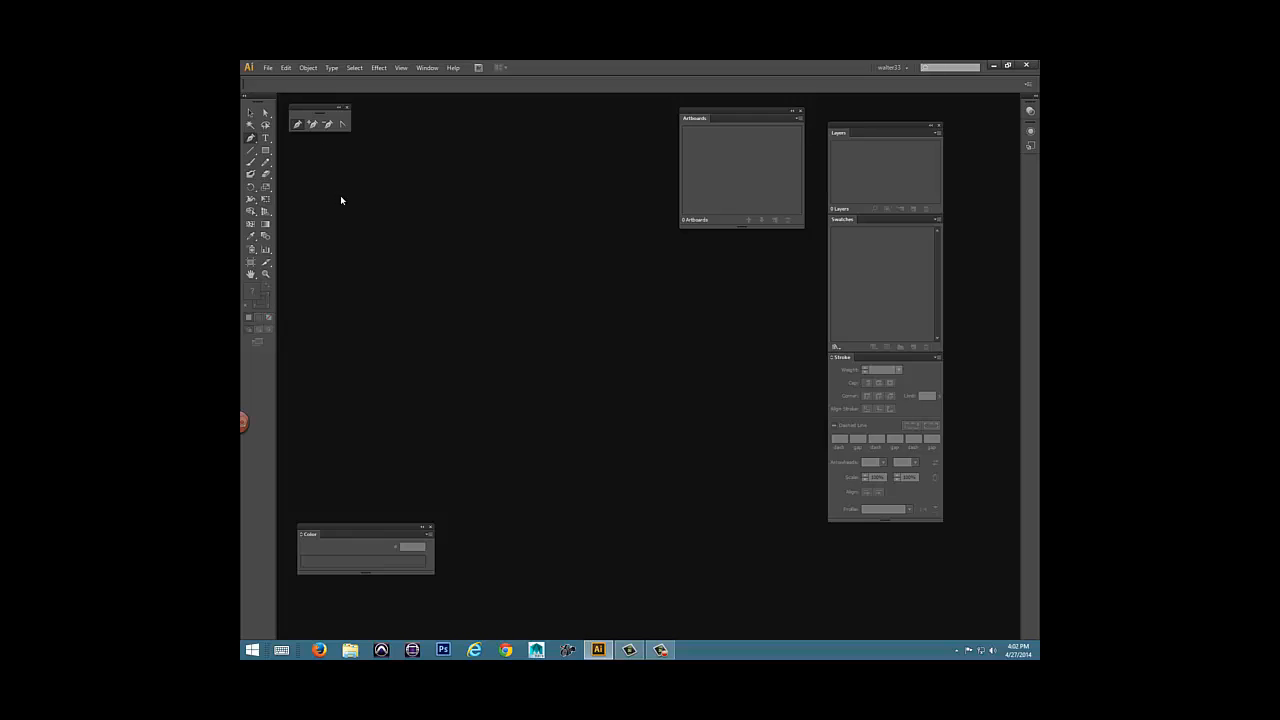
# Tear off the Rectangle tool group as a floating panel and place it next to the floating Pen tools.
pyautogui.click(265, 152)
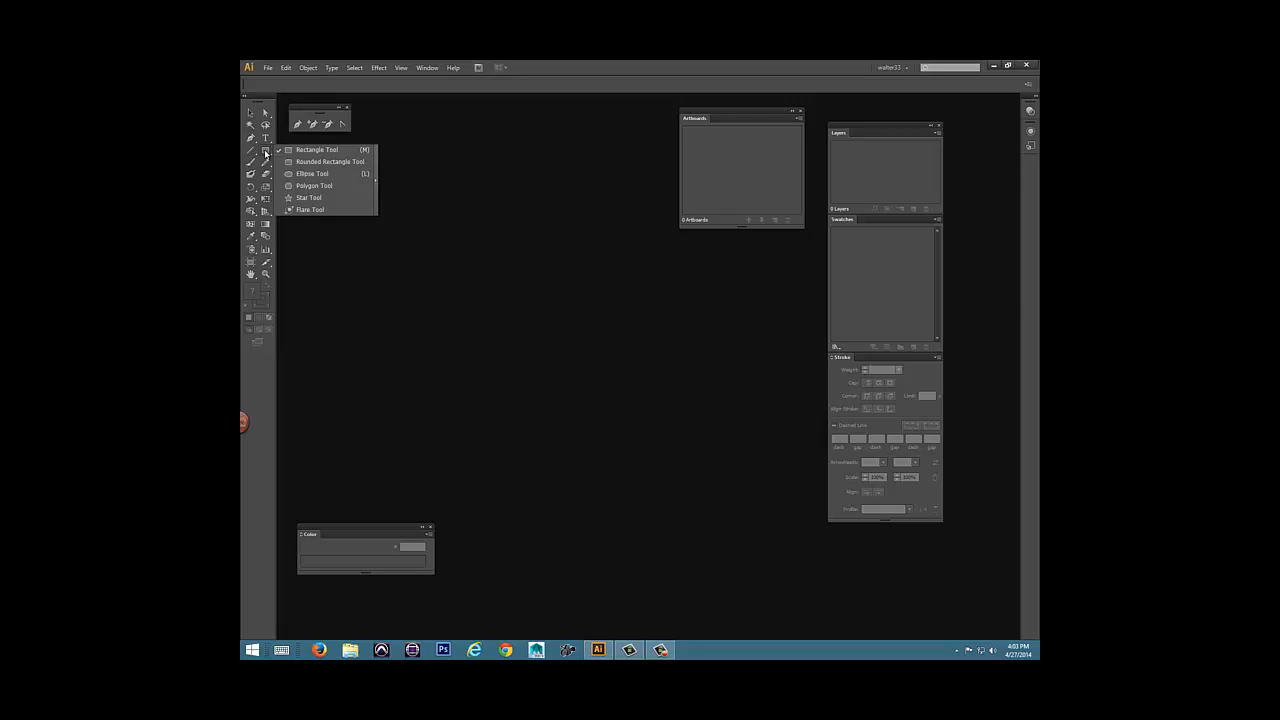
pyautogui.click(376, 172)
pyautogui.moveTo(301, 158); pyautogui.dragTo(390, 106)
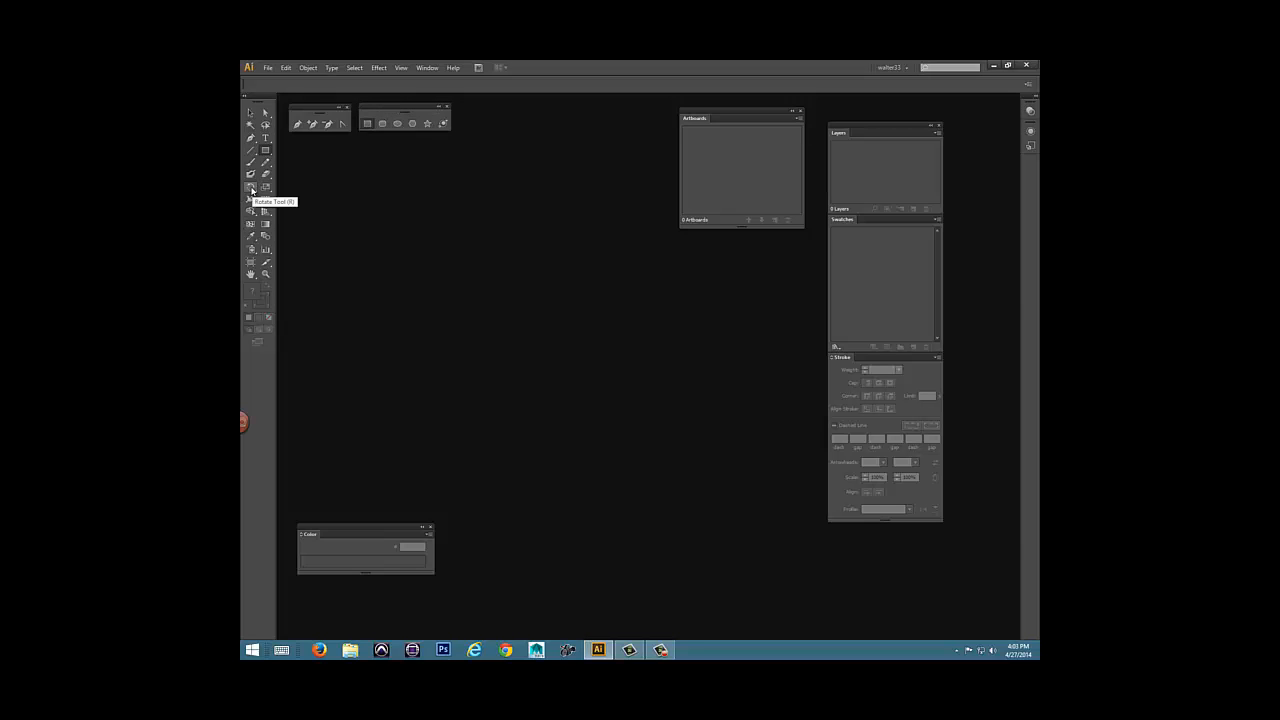
# Tear off the Rotate tool group beside the floating shape tools, and move the Layers stack and Artboards panel closer to the right dock.
pyautogui.click(251, 190)
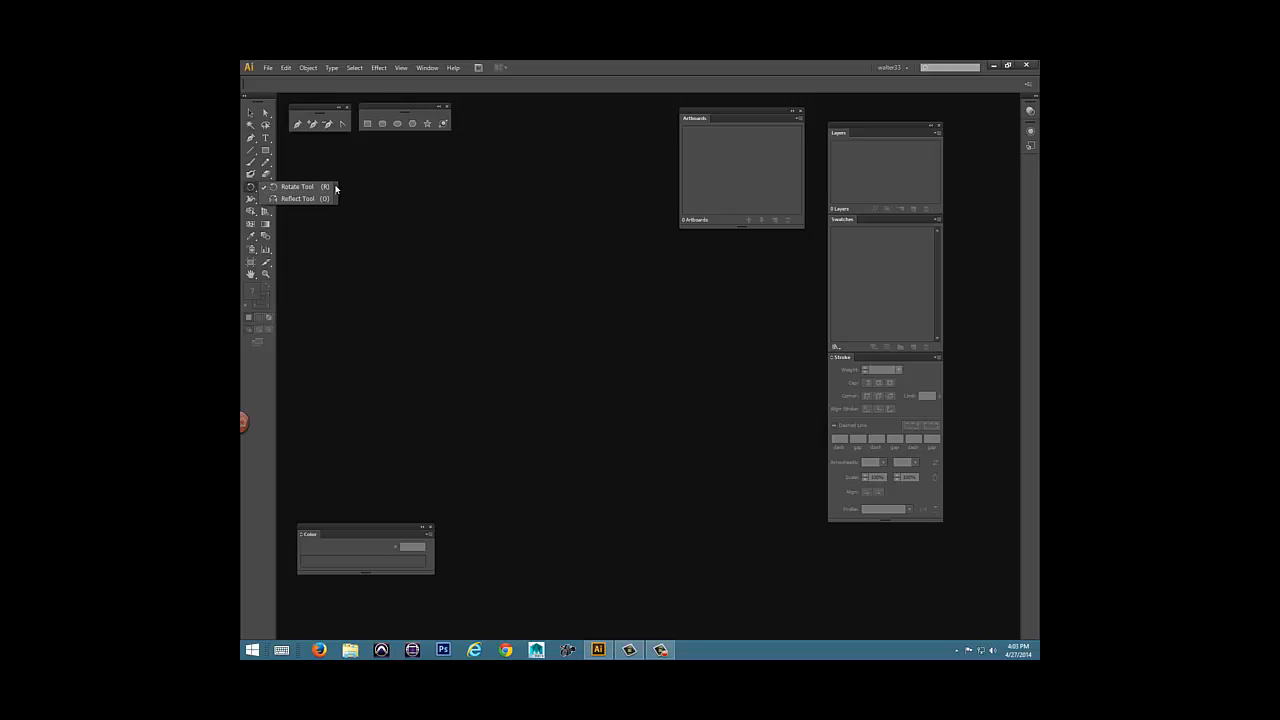
pyautogui.moveTo(335, 187); pyautogui.dragTo(467, 111)
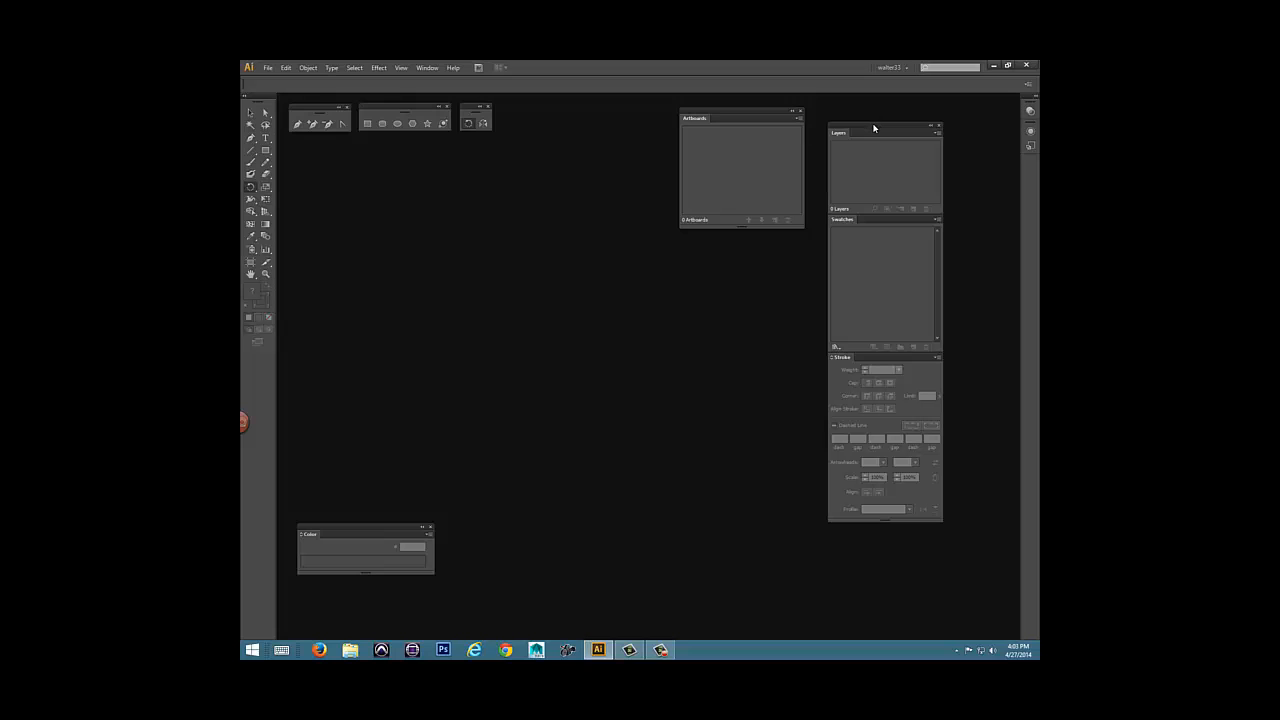
pyautogui.moveTo(873, 128); pyautogui.dragTo(934, 108)
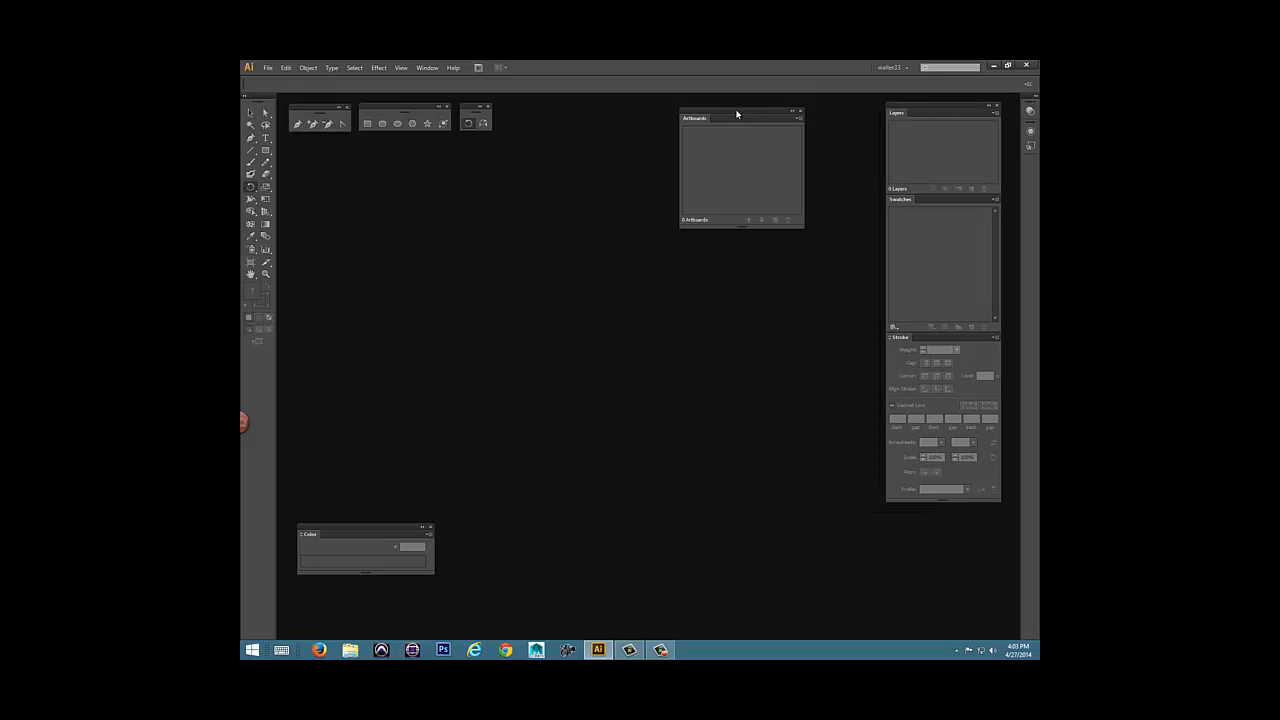
pyautogui.moveTo(738, 114); pyautogui.dragTo(803, 109)
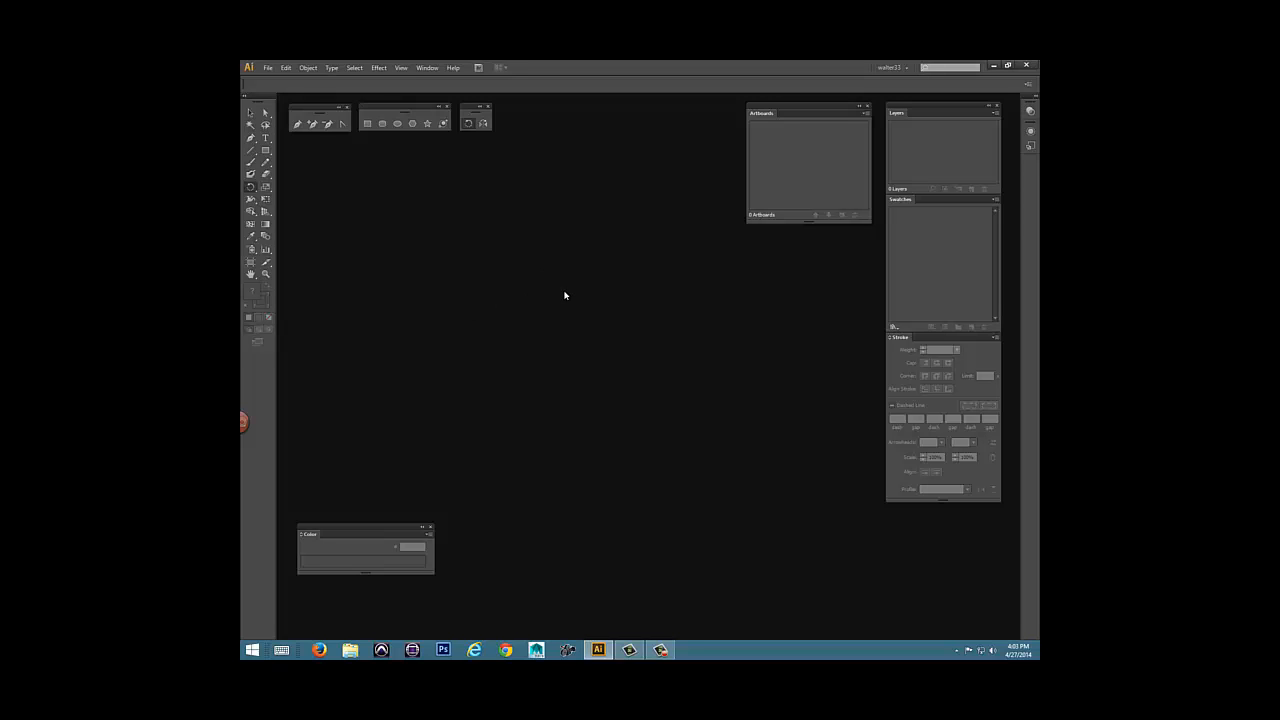
# Save the current panel arrangement as a new workspace named with the owner's first name followed by 77.
pyautogui.click(425, 68)
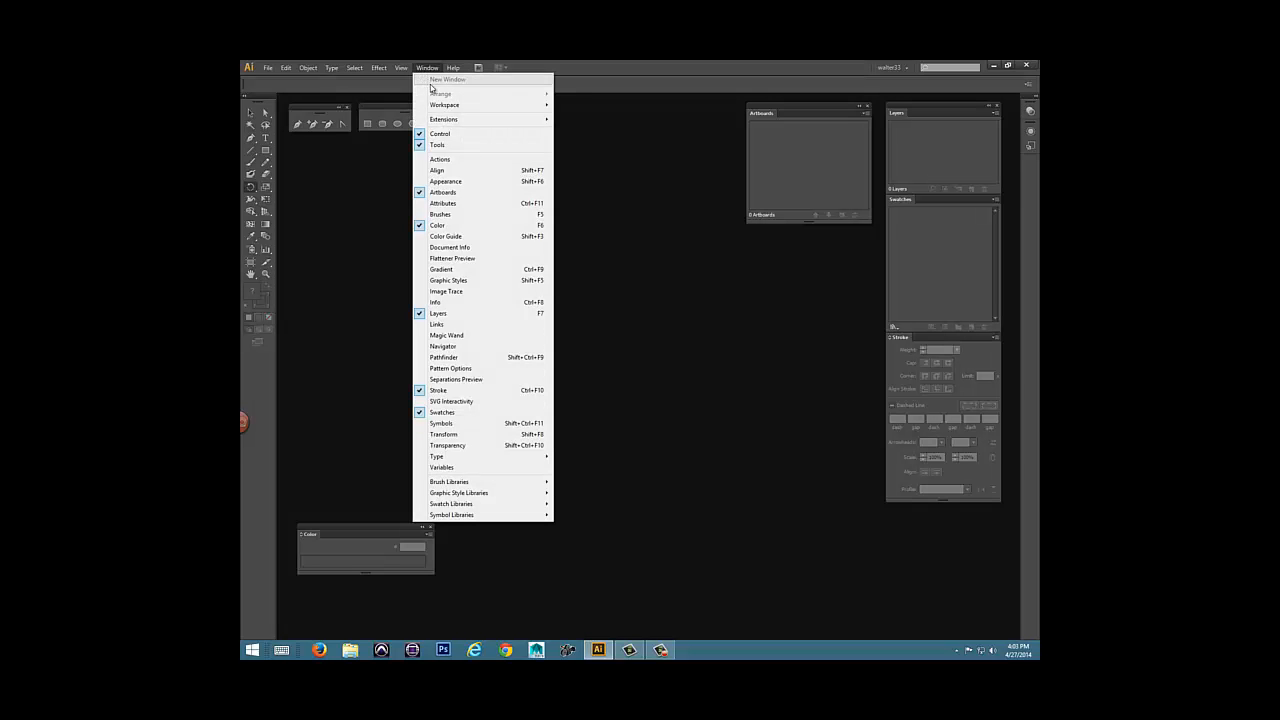
pyautogui.moveTo(470, 106)
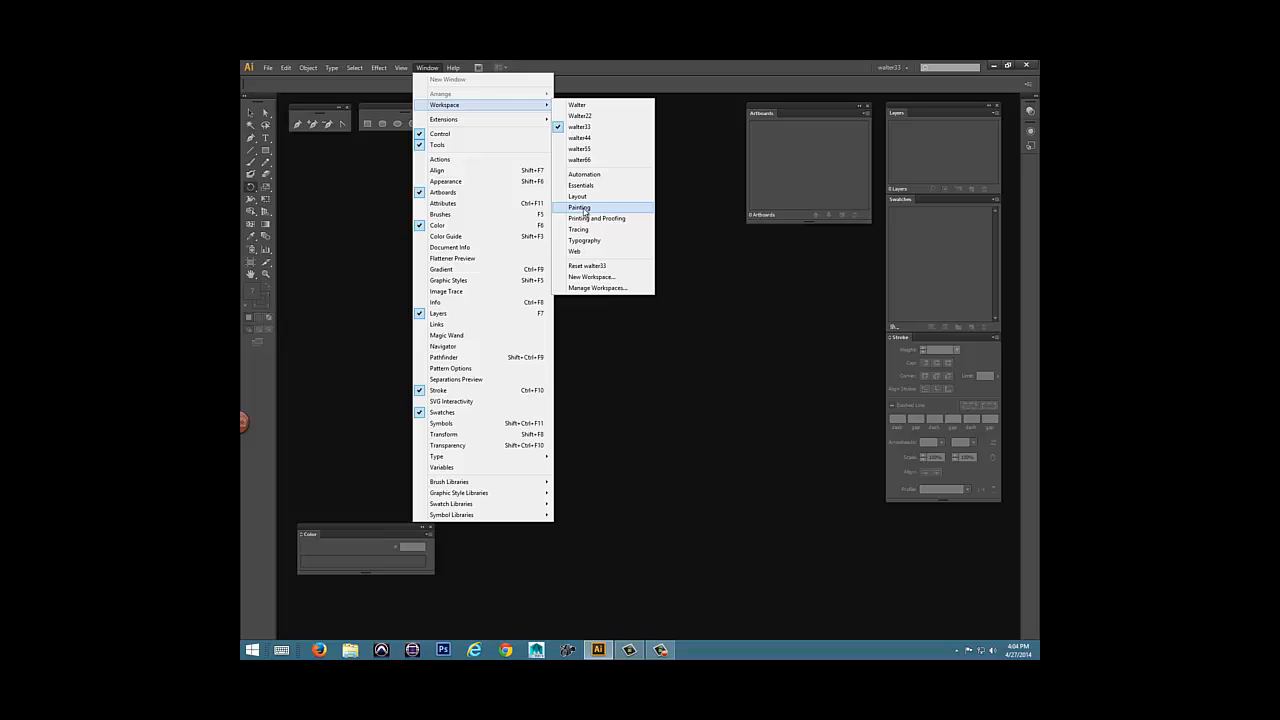
pyautogui.click(594, 277)
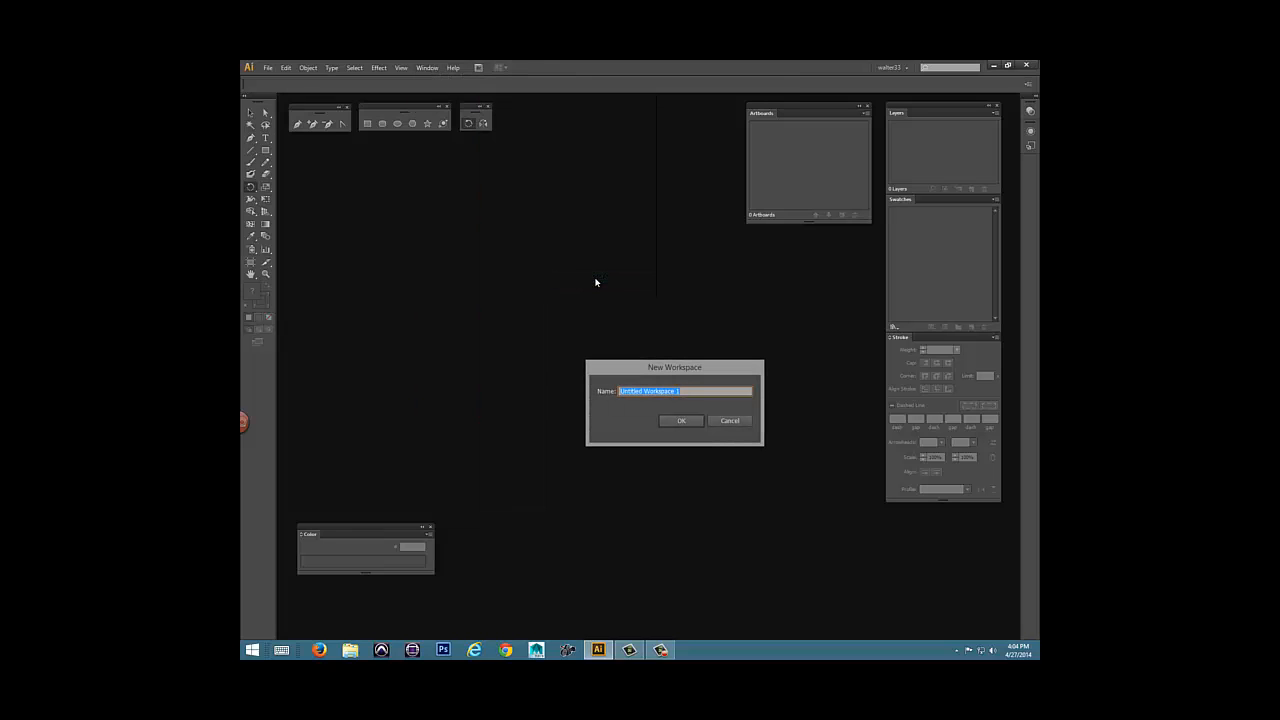
pyautogui.write('walter77')
pyautogui.click(694, 420)
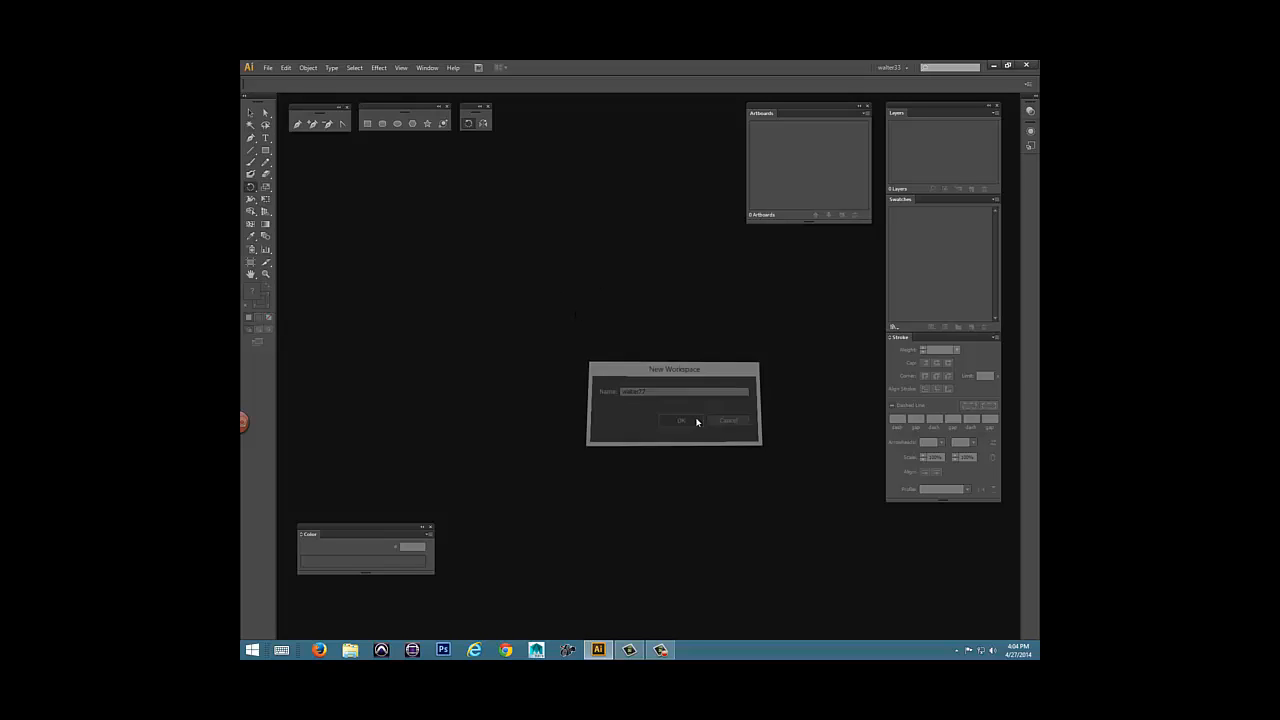
# Close the Layers stack, Artboards panel and floating shape tools, and display the Pathfinder panel near the middle of the workspace.
pyautogui.click(997, 106)
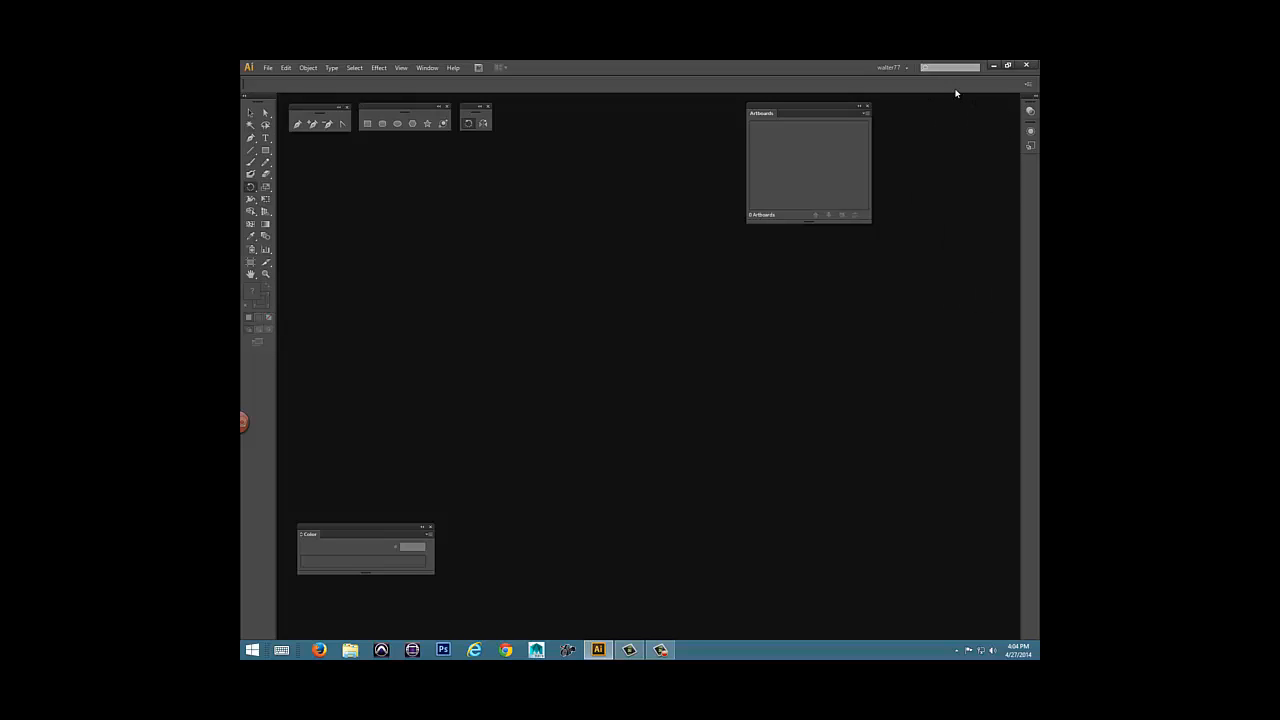
pyautogui.click(866, 107)
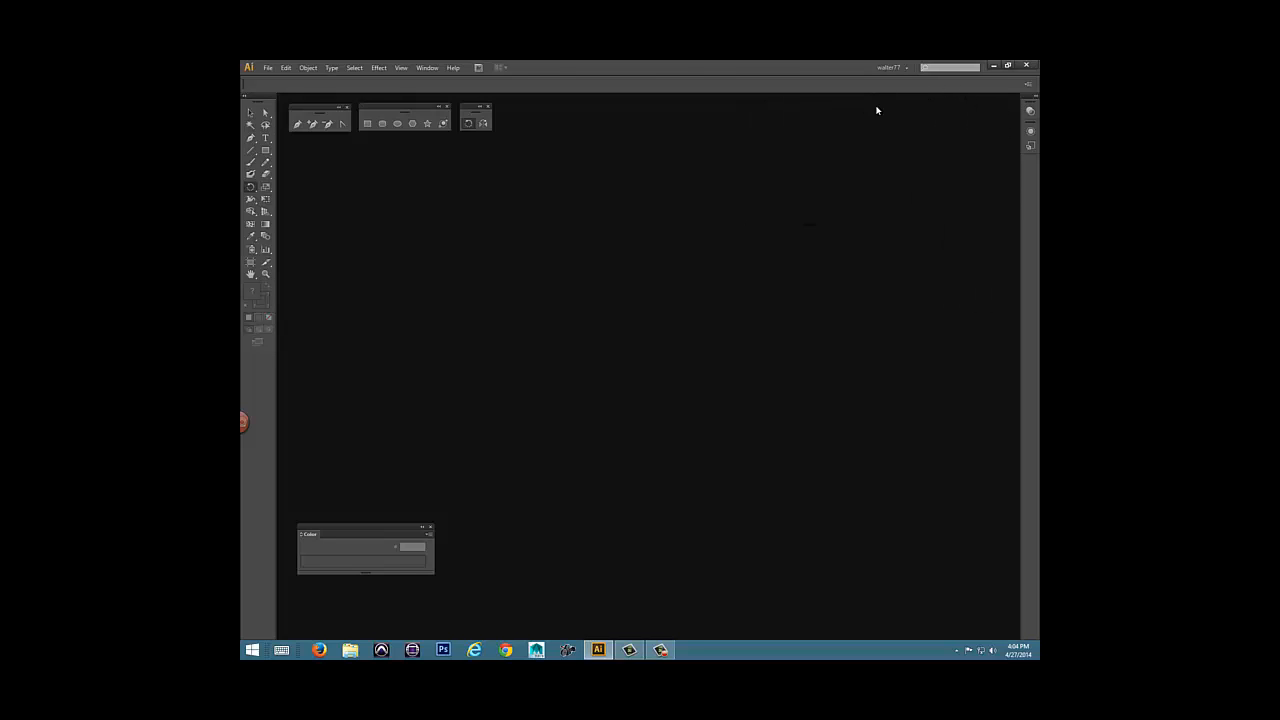
pyautogui.click(448, 109)
pyautogui.click(427, 67)
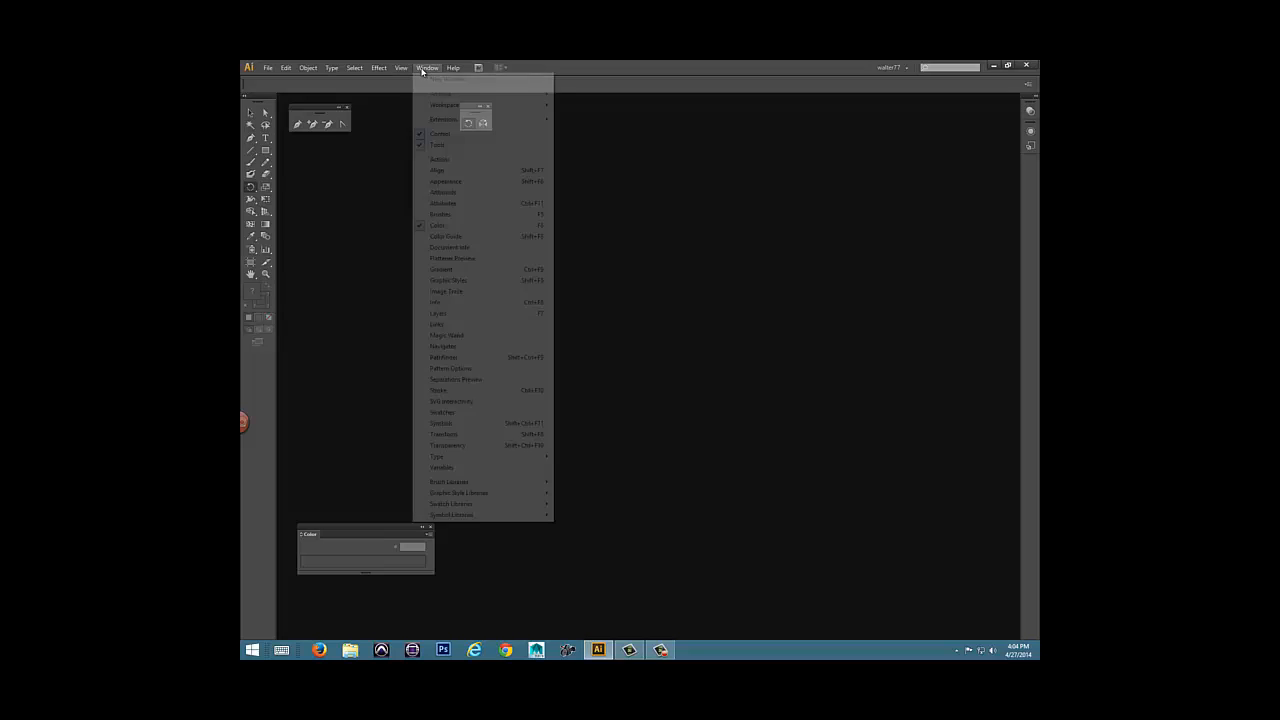
pyautogui.click(445, 357)
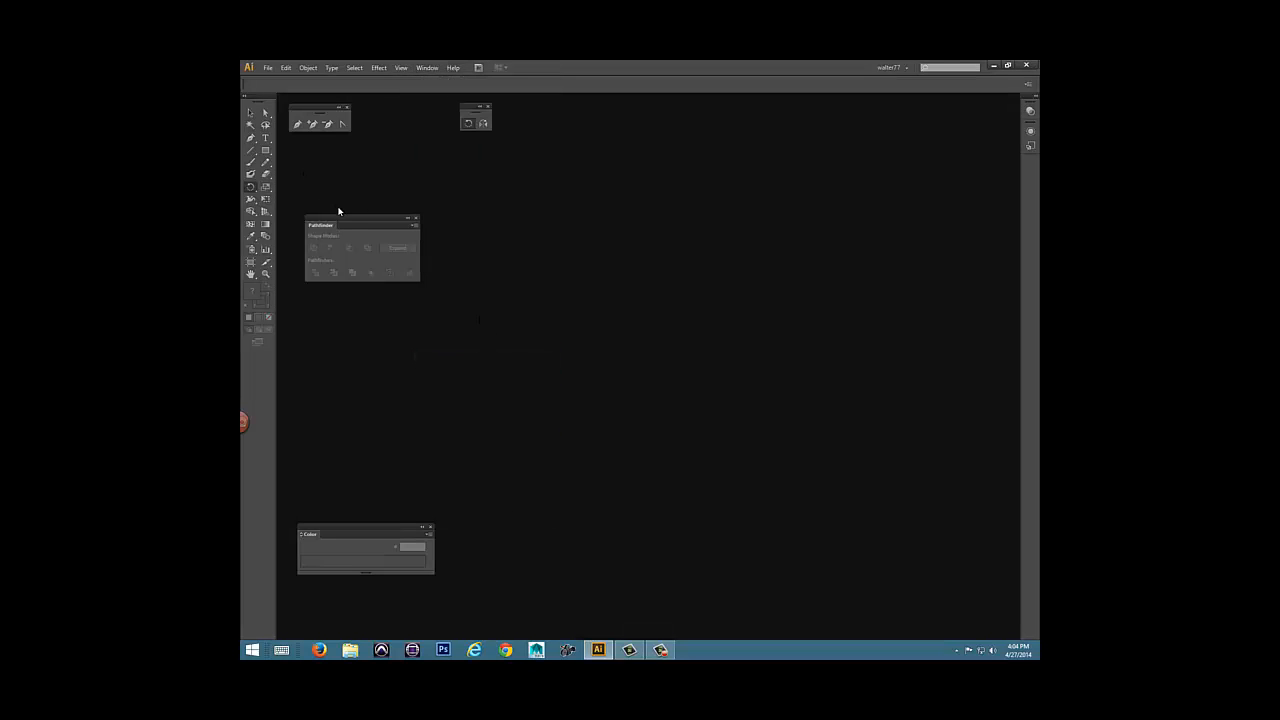
pyautogui.moveTo(348, 221); pyautogui.dragTo(627, 211)
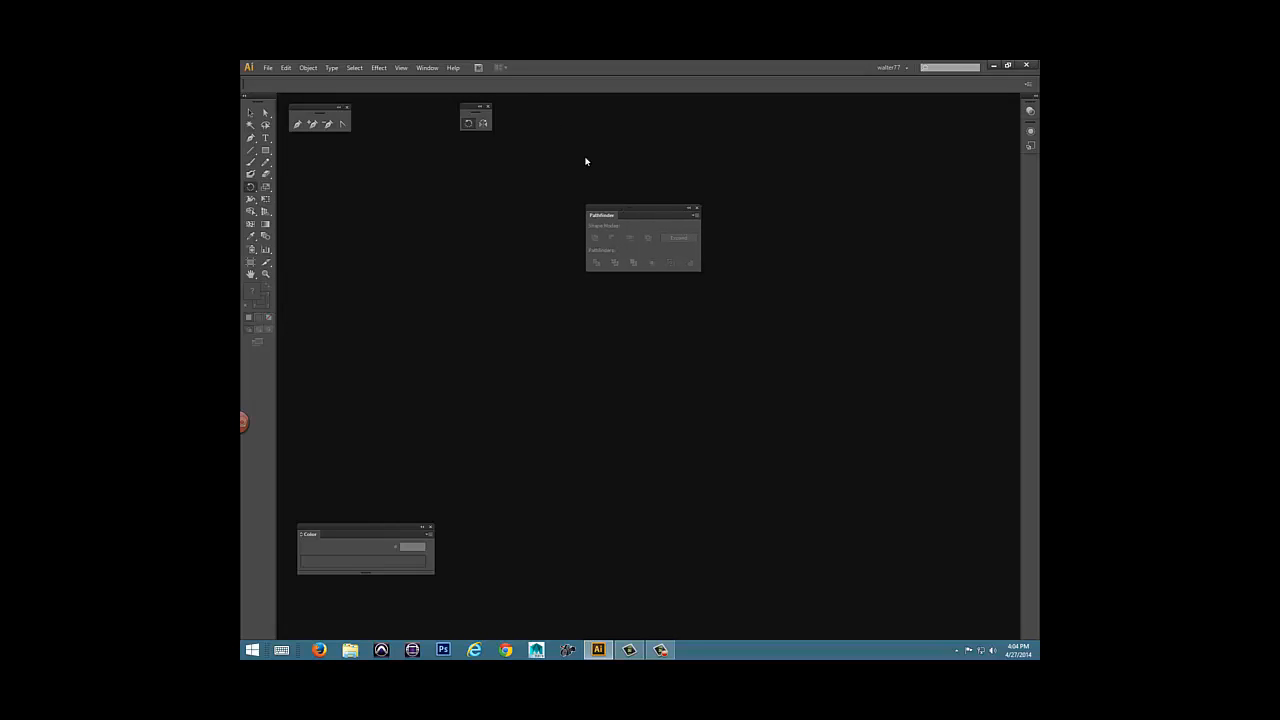
# Reset the current custom workspace to its saved panel arrangement.
pyautogui.click(427, 67)
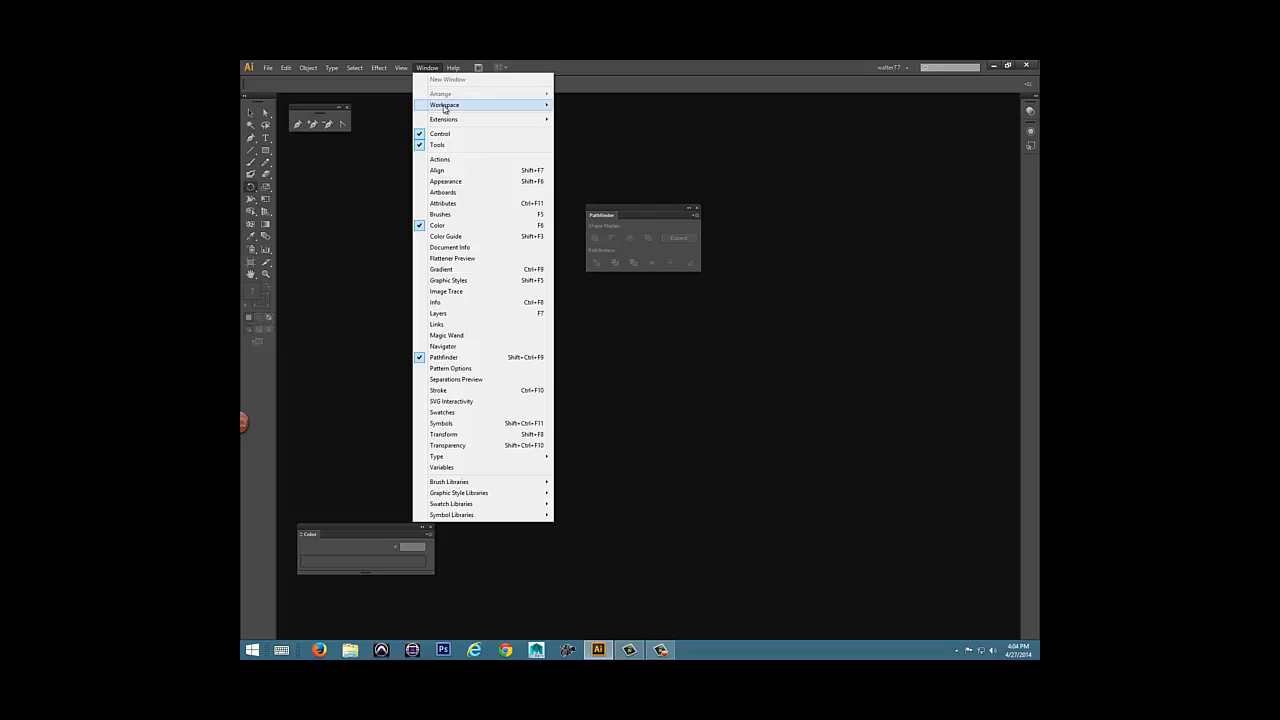
pyautogui.moveTo(475, 105)
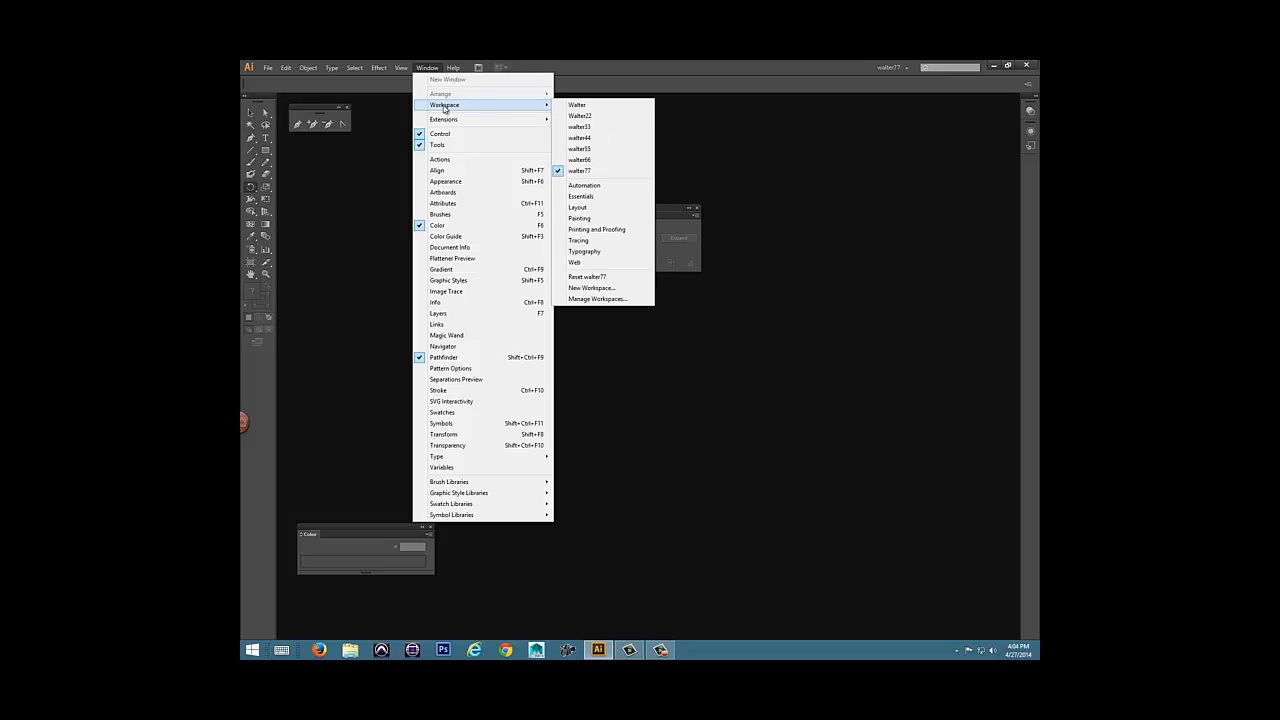
pyautogui.click(591, 279)
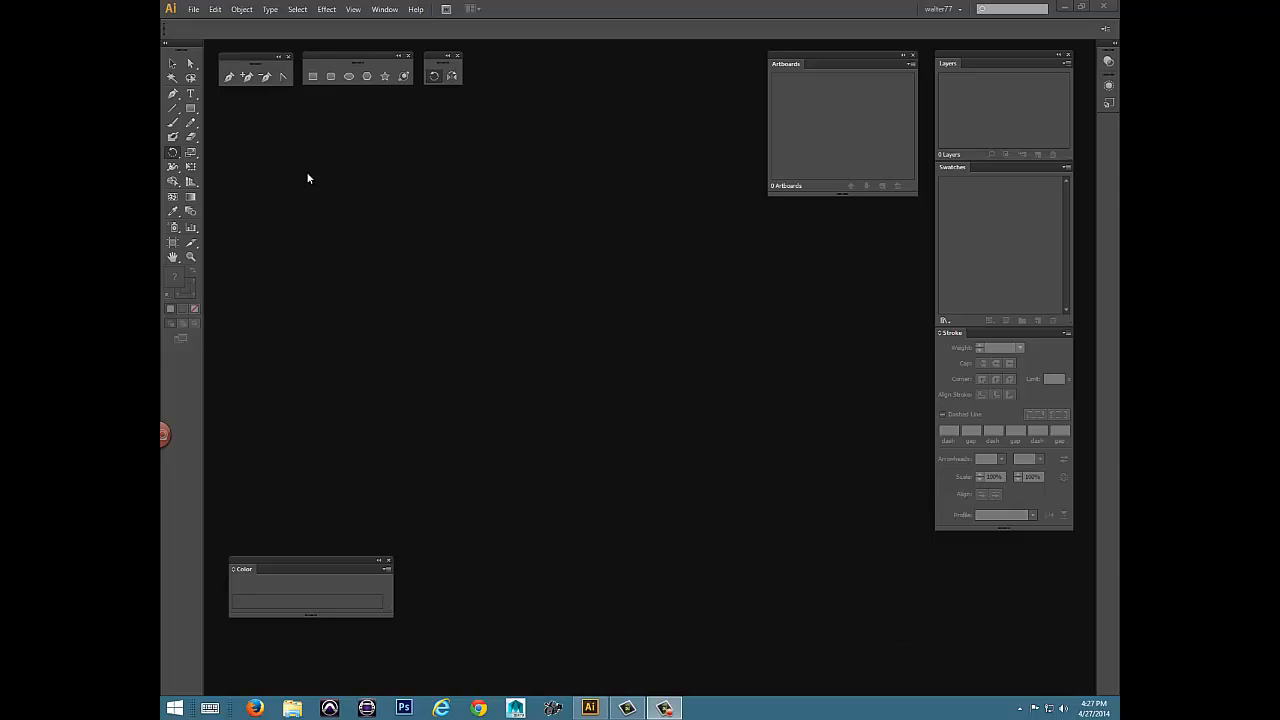
# Start a new document and name it class1.
pyautogui.click(191, 10)
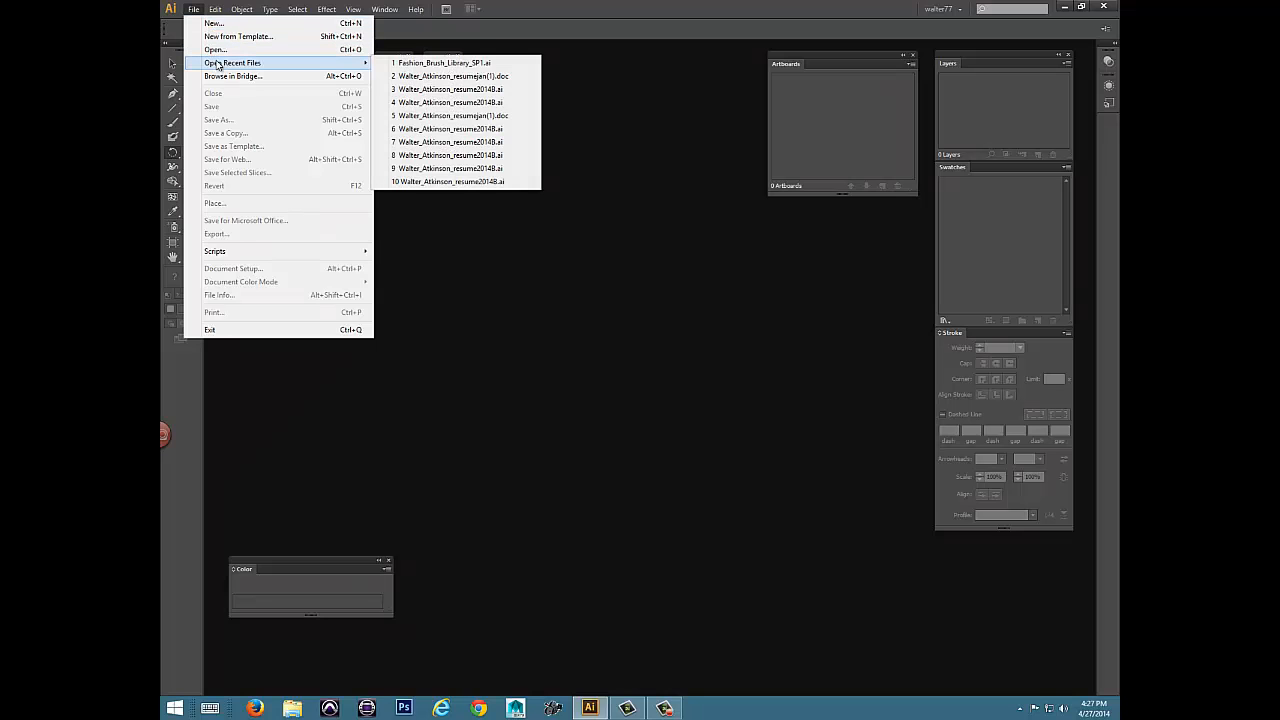
pyautogui.click(212, 24)
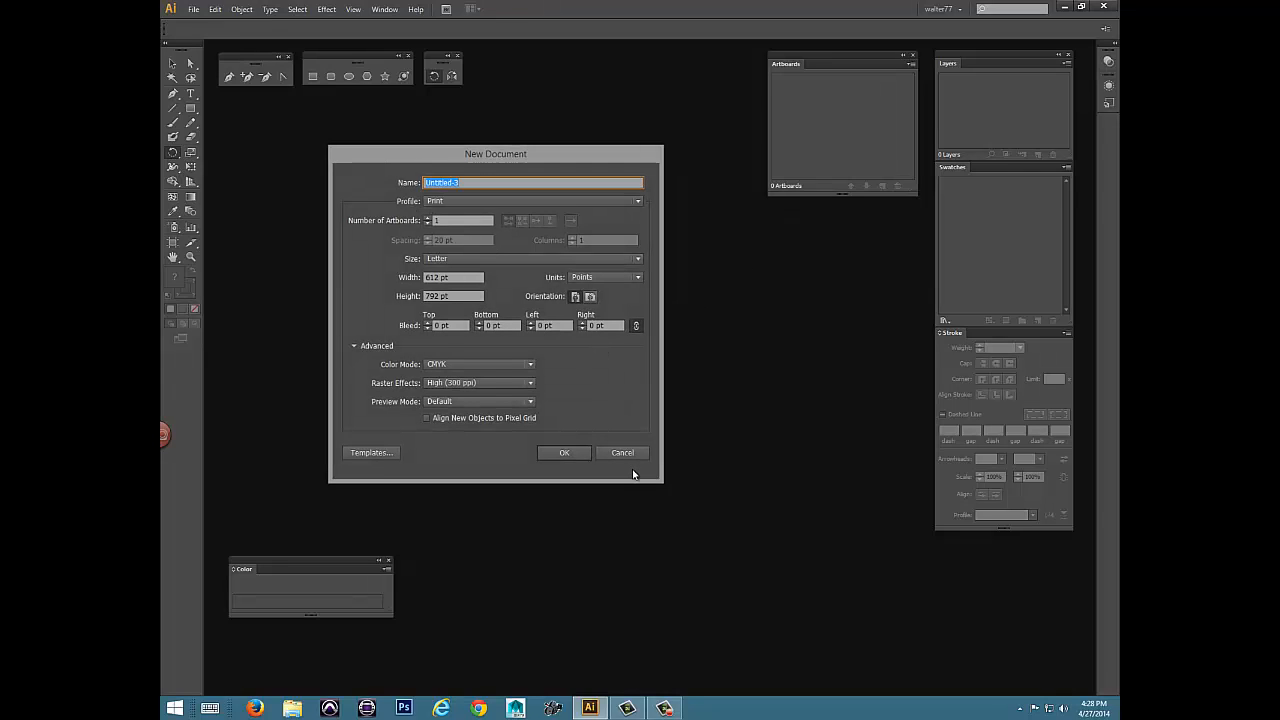
pyautogui.write('class1')
pyautogui.press('Tab')
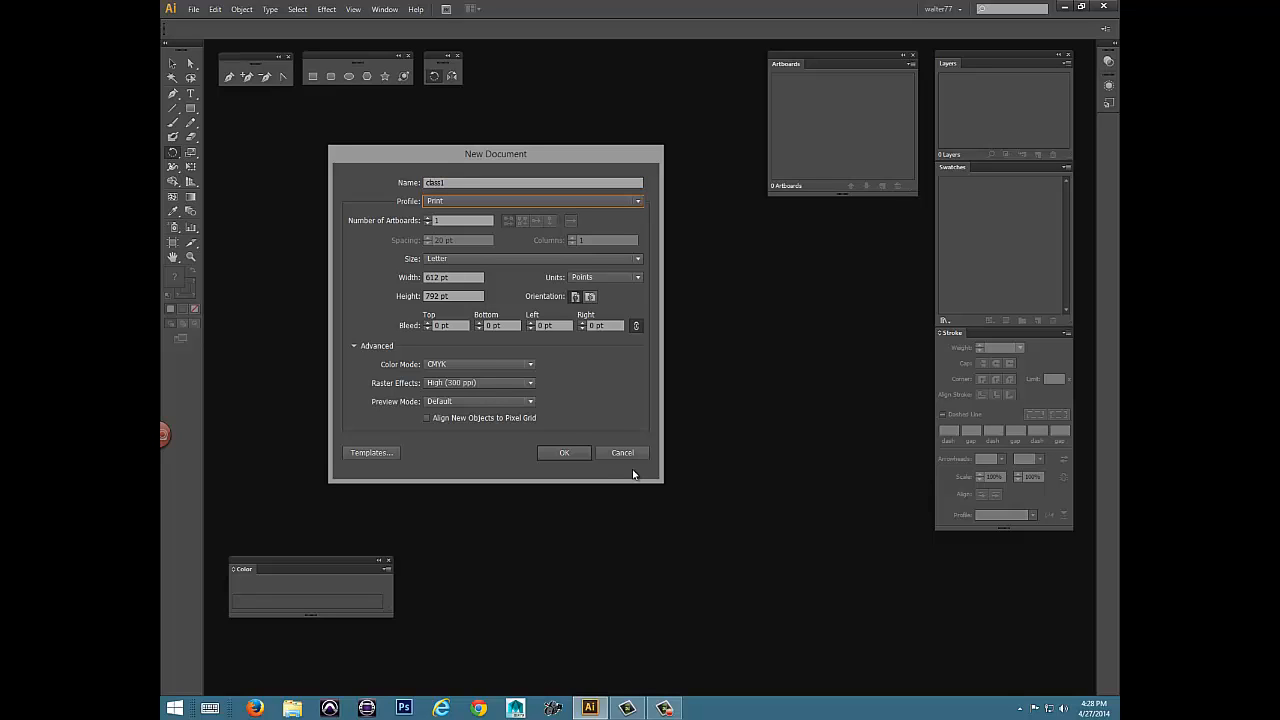
# Set the new document to 10 artboards arranged in 5 columns.
pyautogui.click(638, 201)
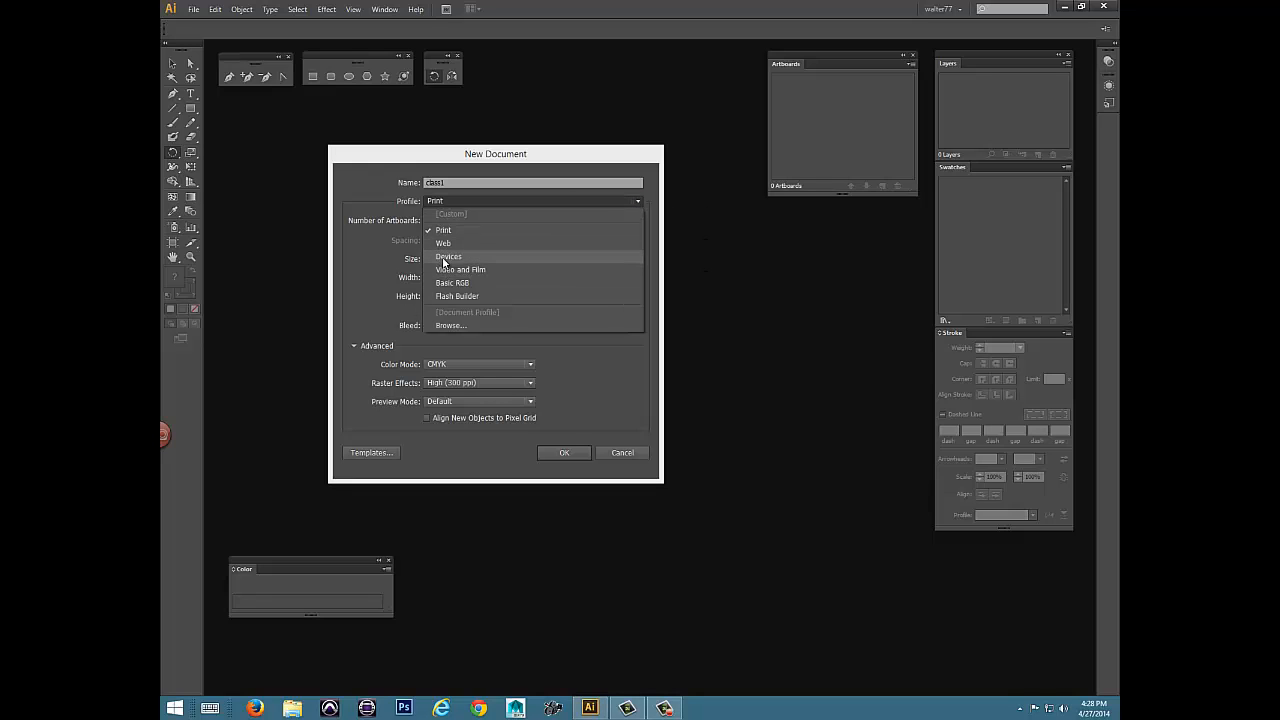
pyautogui.click(364, 187)
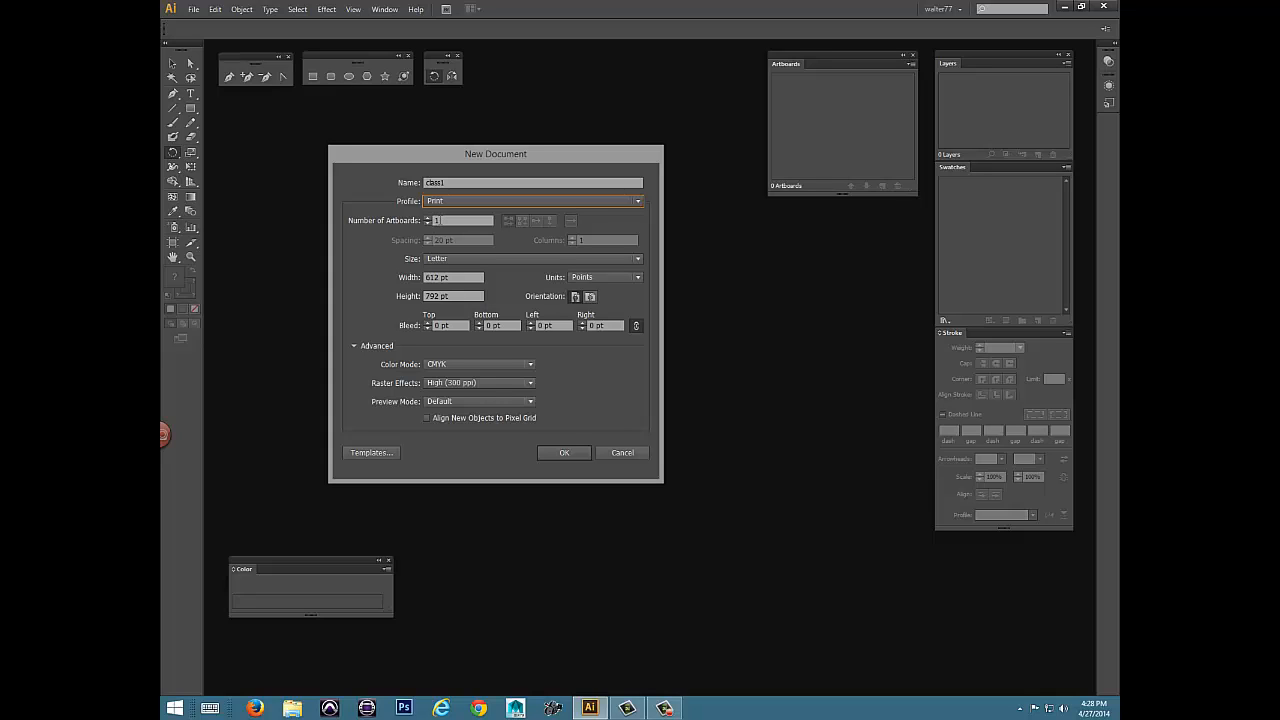
pyautogui.press('Tab')
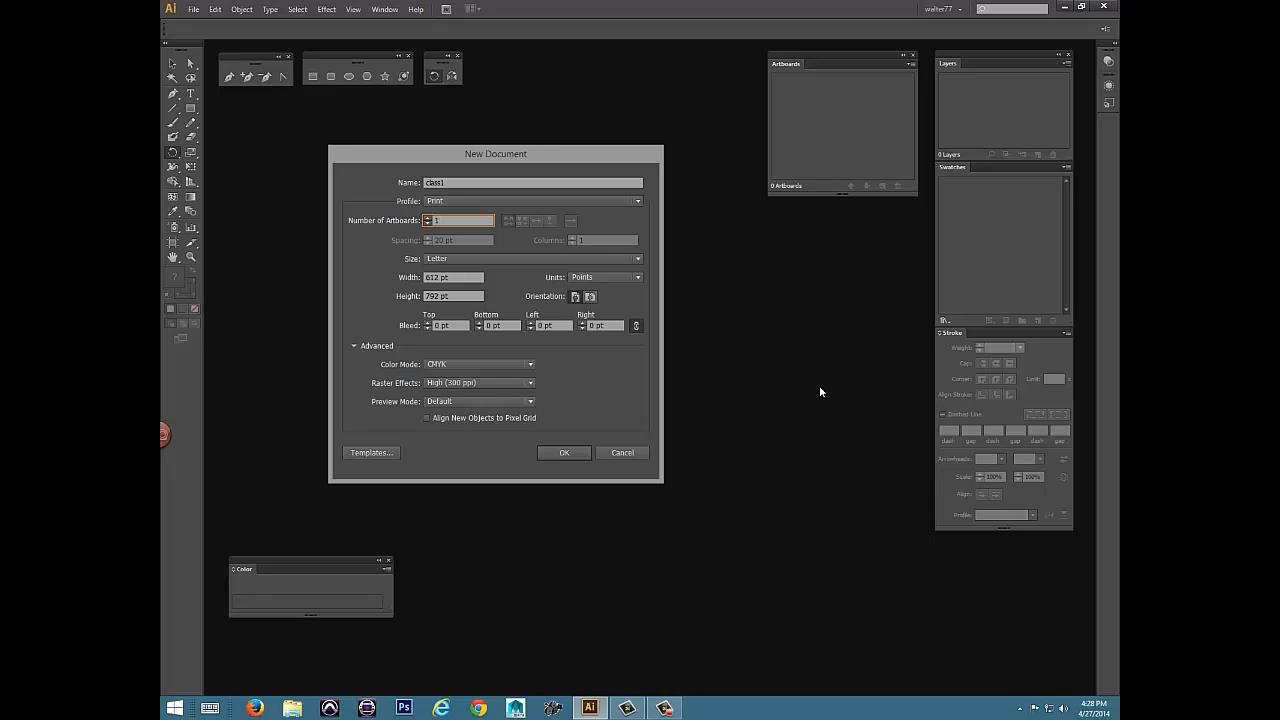
pyautogui.write('10')
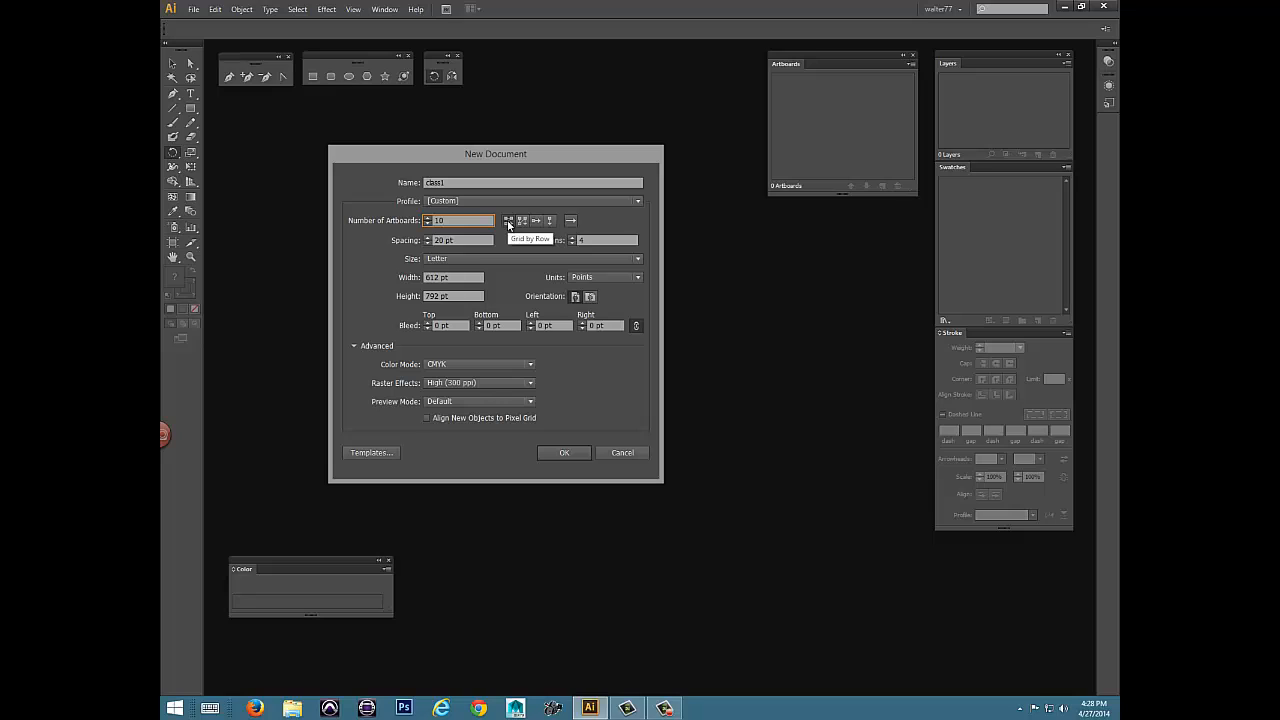
pyautogui.click(588, 240)
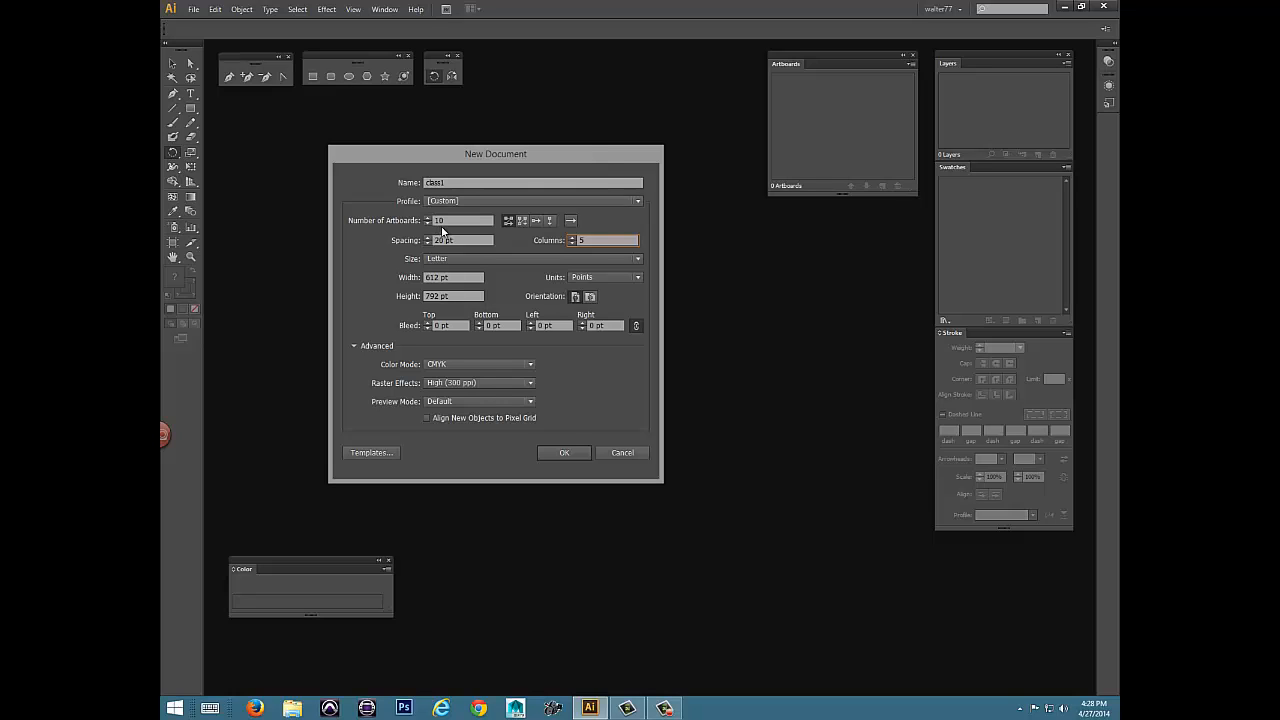
# Set the document units to Inches and the artboard spacing to 2 in.
pyautogui.click(638, 278)
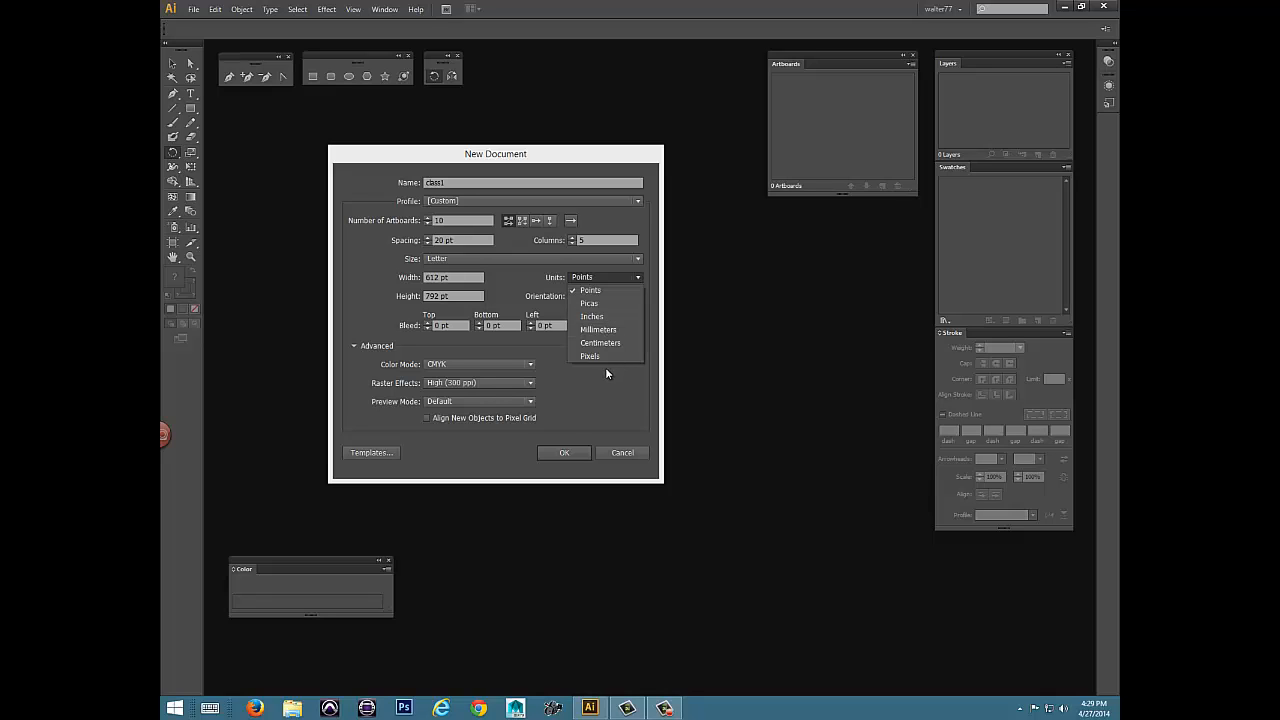
pyautogui.click(590, 316)
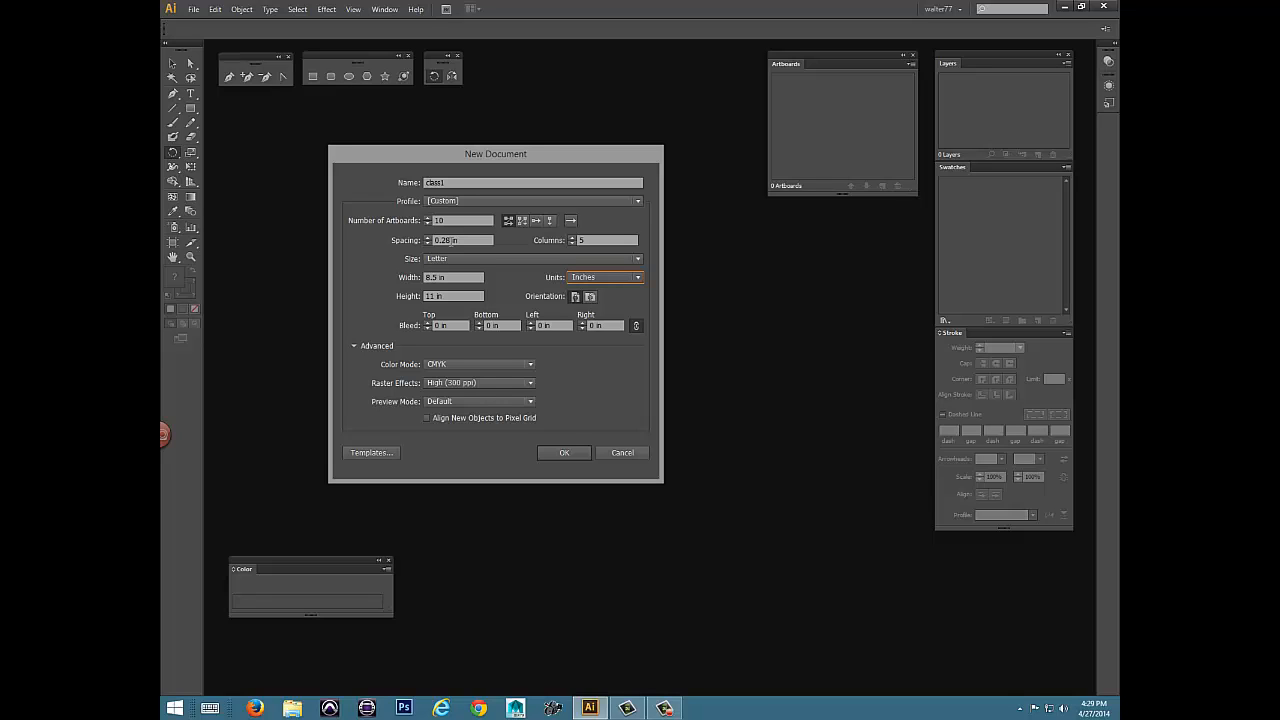
pyautogui.click(418, 240)
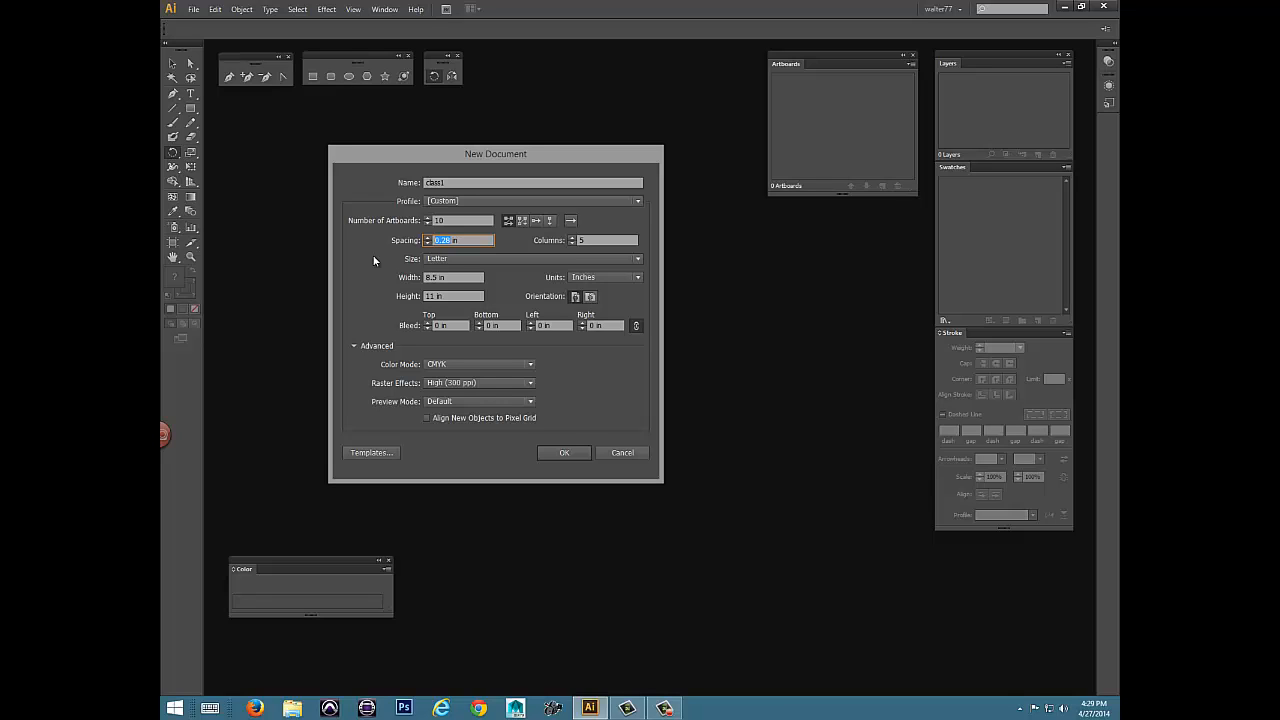
pyautogui.write('2')
# Set the artboards to landscape orientation, comparing it with portrait.
pyautogui.click(590, 297)
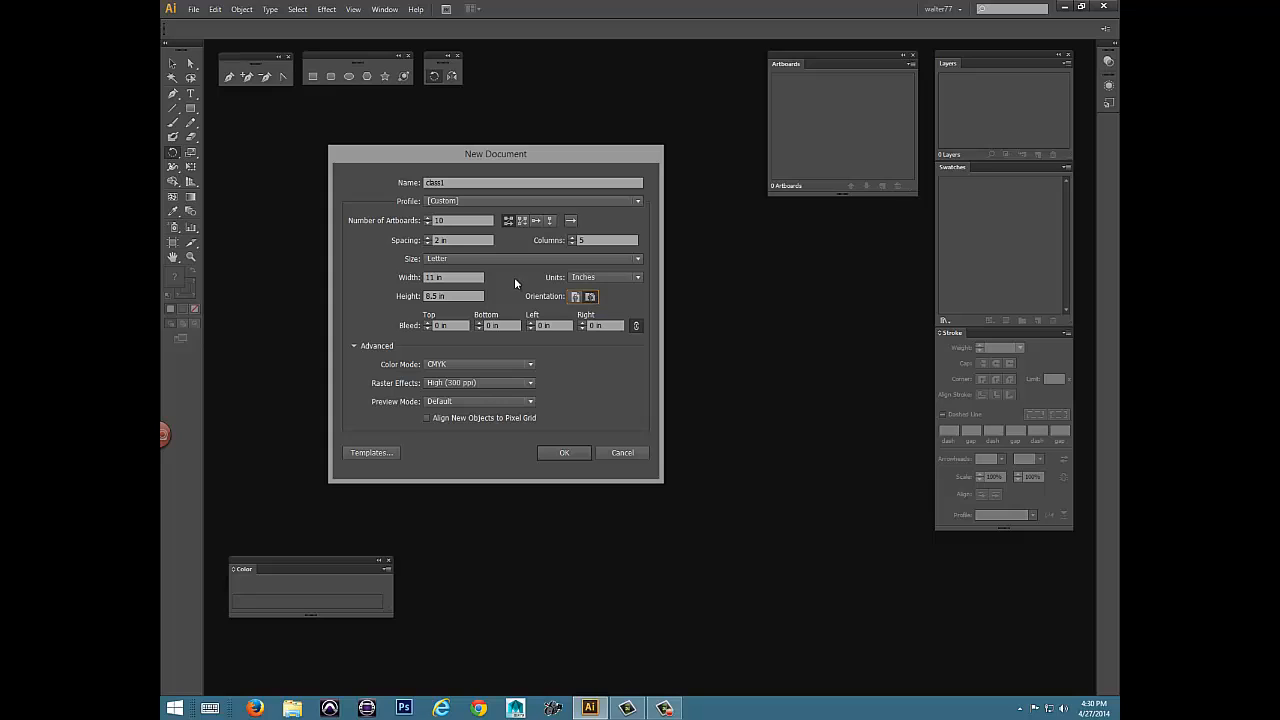
pyautogui.click(575, 297)
pyautogui.click(590, 297)
# Change the color mode to RGB and create the document.
pyautogui.click(528, 364)
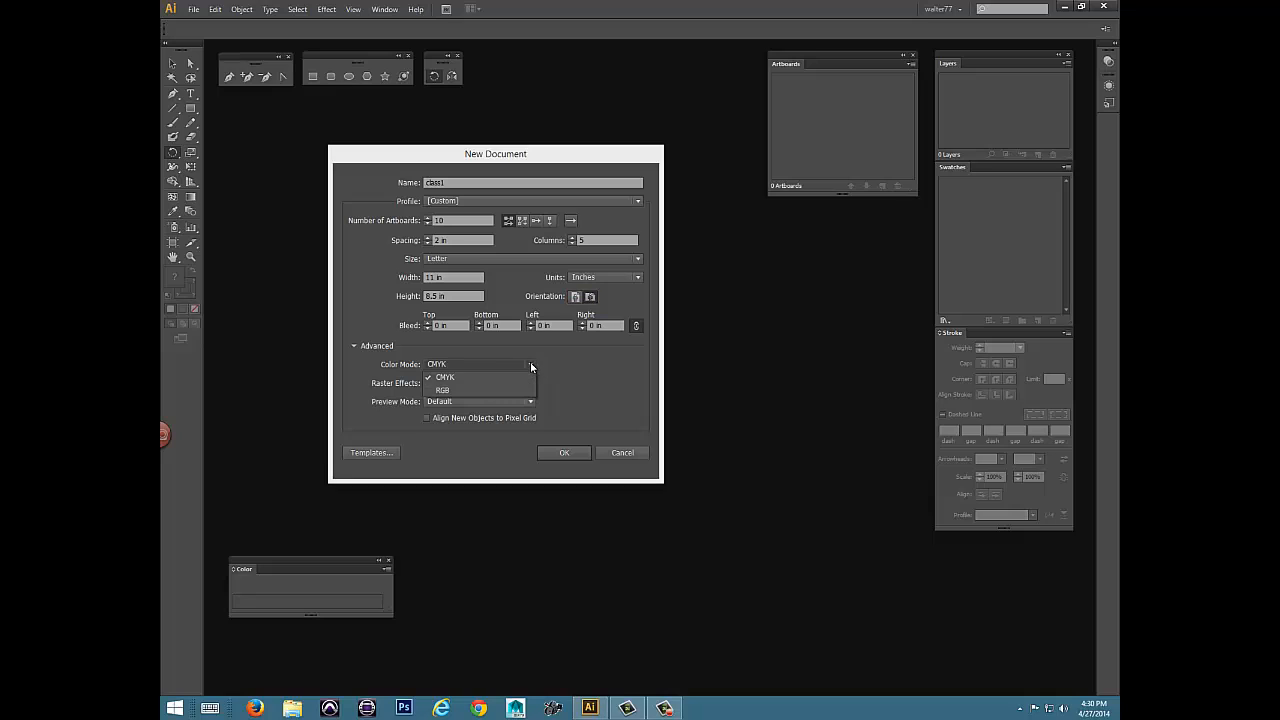
pyautogui.click(454, 392)
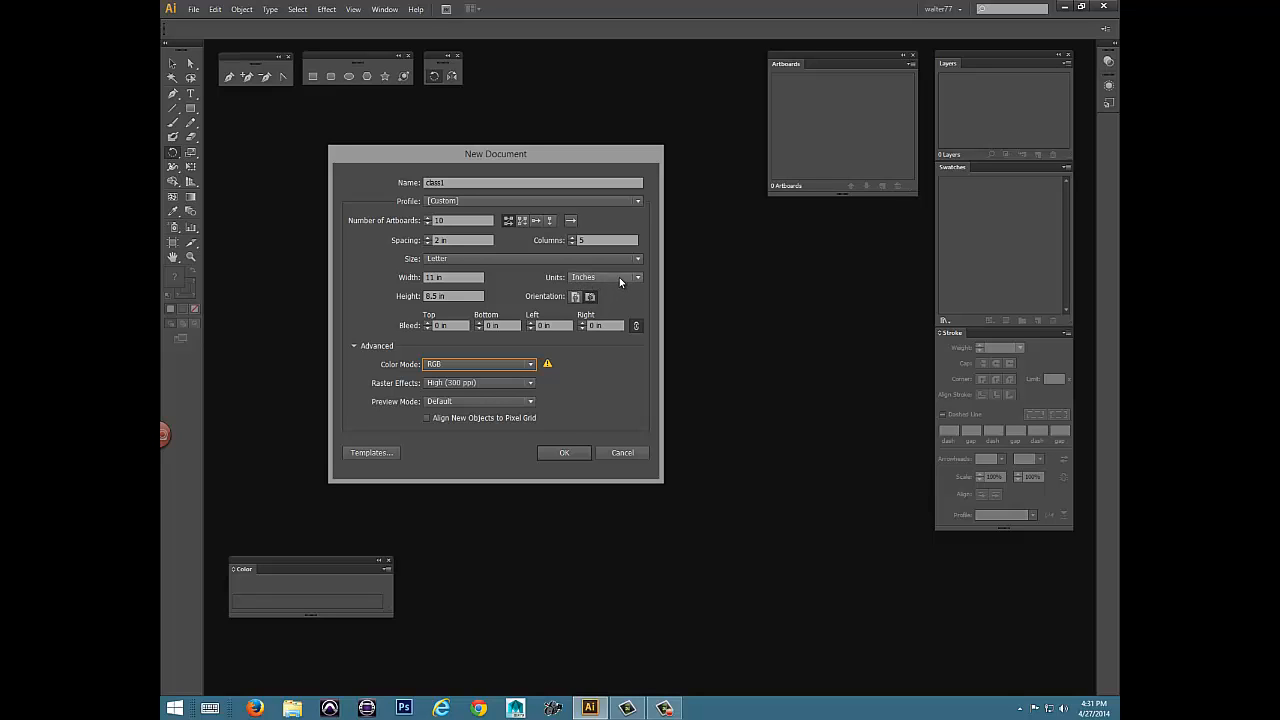
pyautogui.click(566, 453)
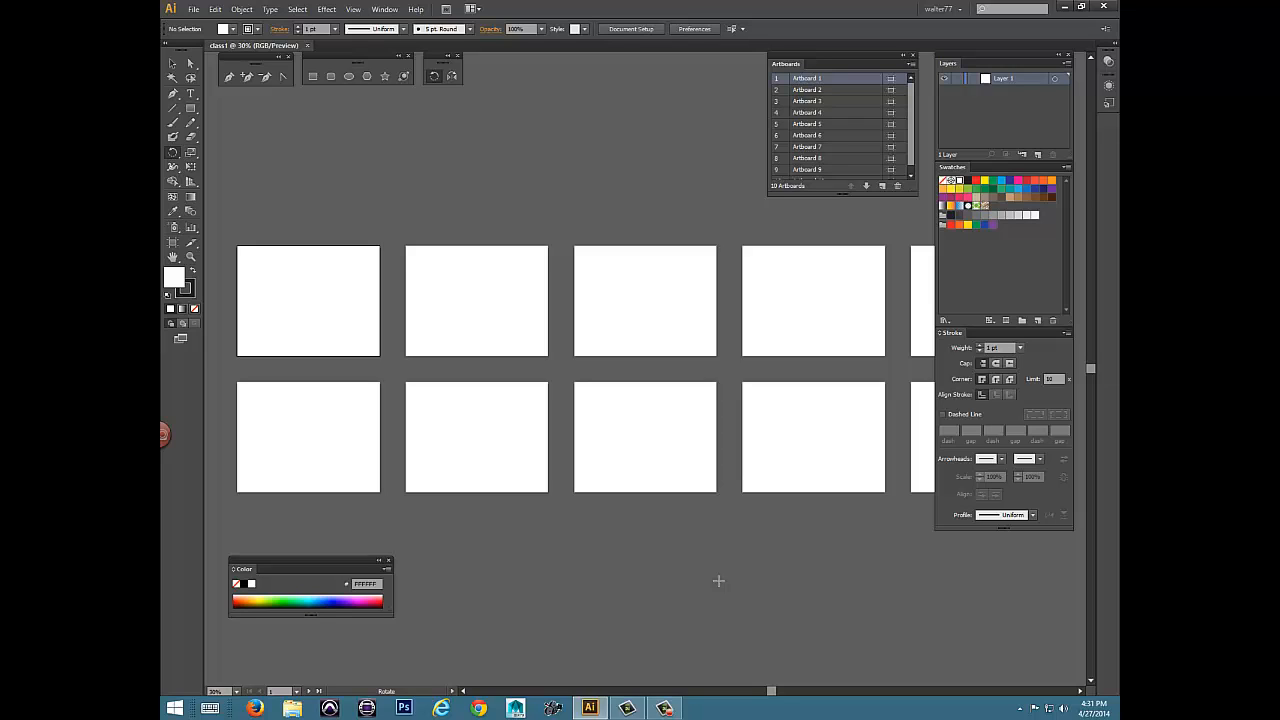
# Zoom out to 3.13% to examine all the artboards within the full canvas area.
pyautogui.hotkey('ctrl', '-')
pyautogui.hotkey('ctrl', '-')
pyautogui.hotkey('ctrl', '-')
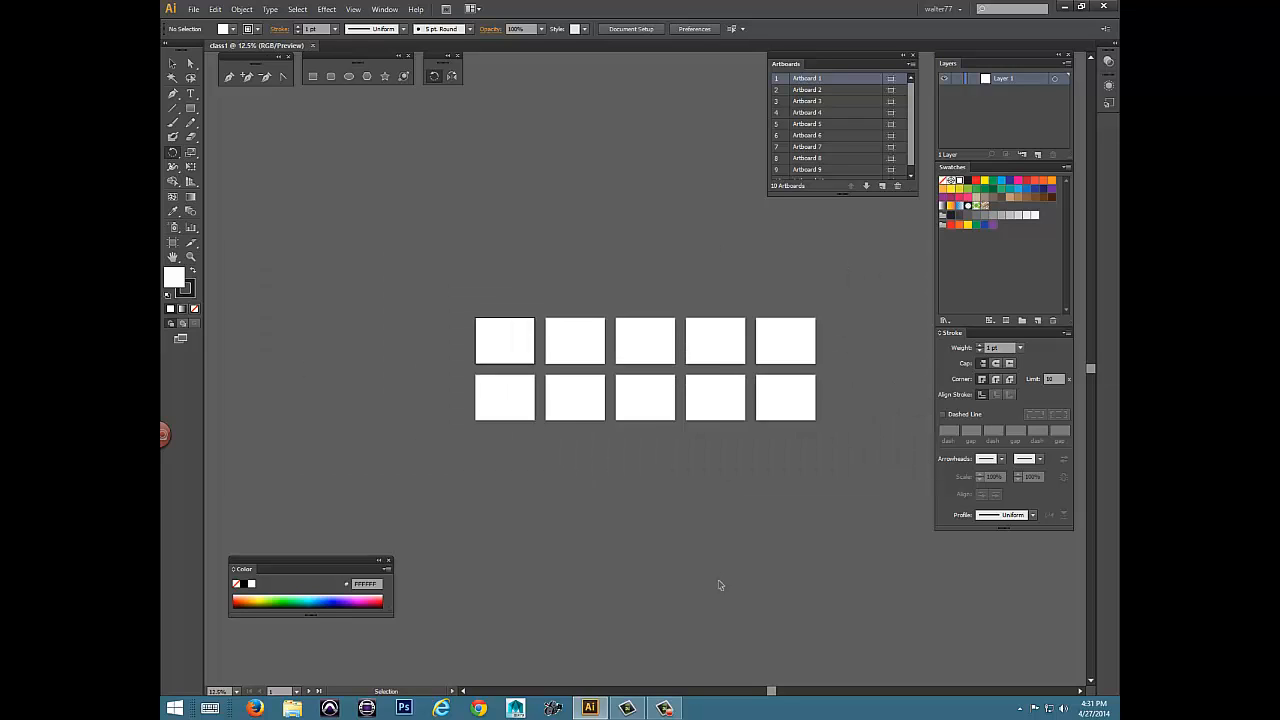
pyautogui.hotkey('ctrl', '-')
pyautogui.hotkey('ctrl', '-')
pyautogui.hotkey('ctrl', '-')
pyautogui.hotkey('ctrl', '-')
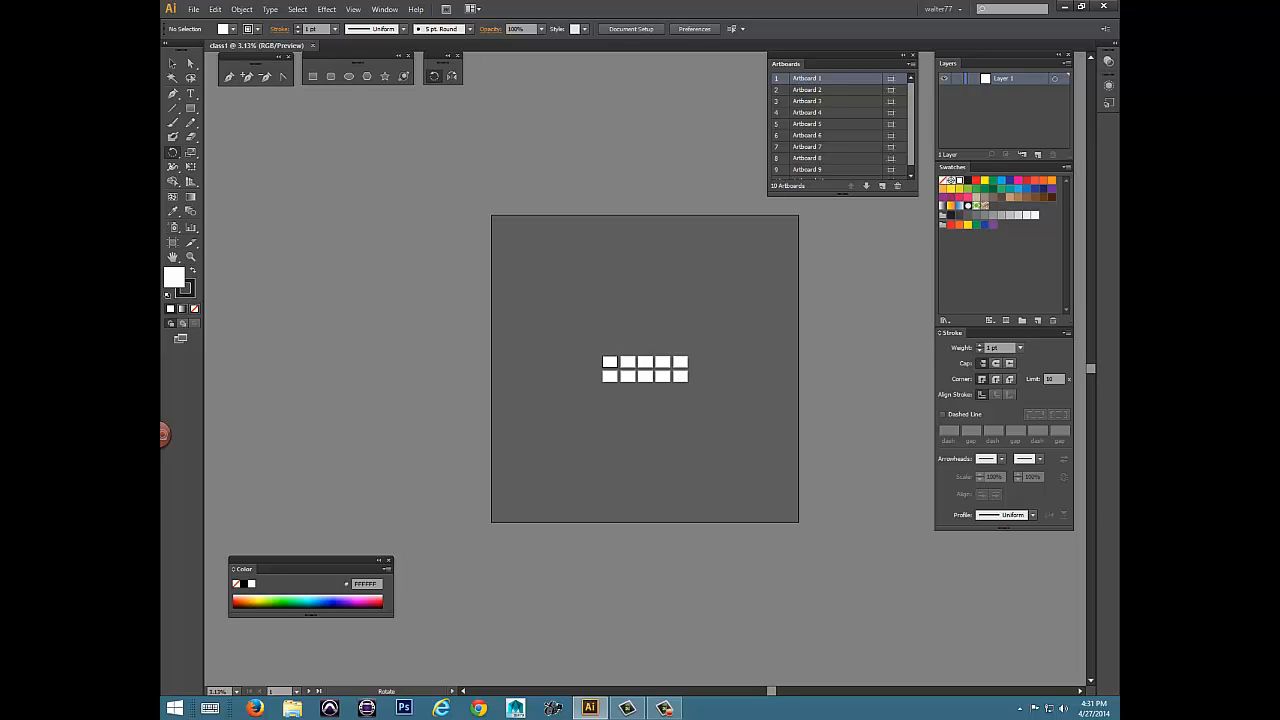
# View the list of available preference categories and dismiss it.
pyautogui.click(215, 9)
pyautogui.moveTo(252, 374)
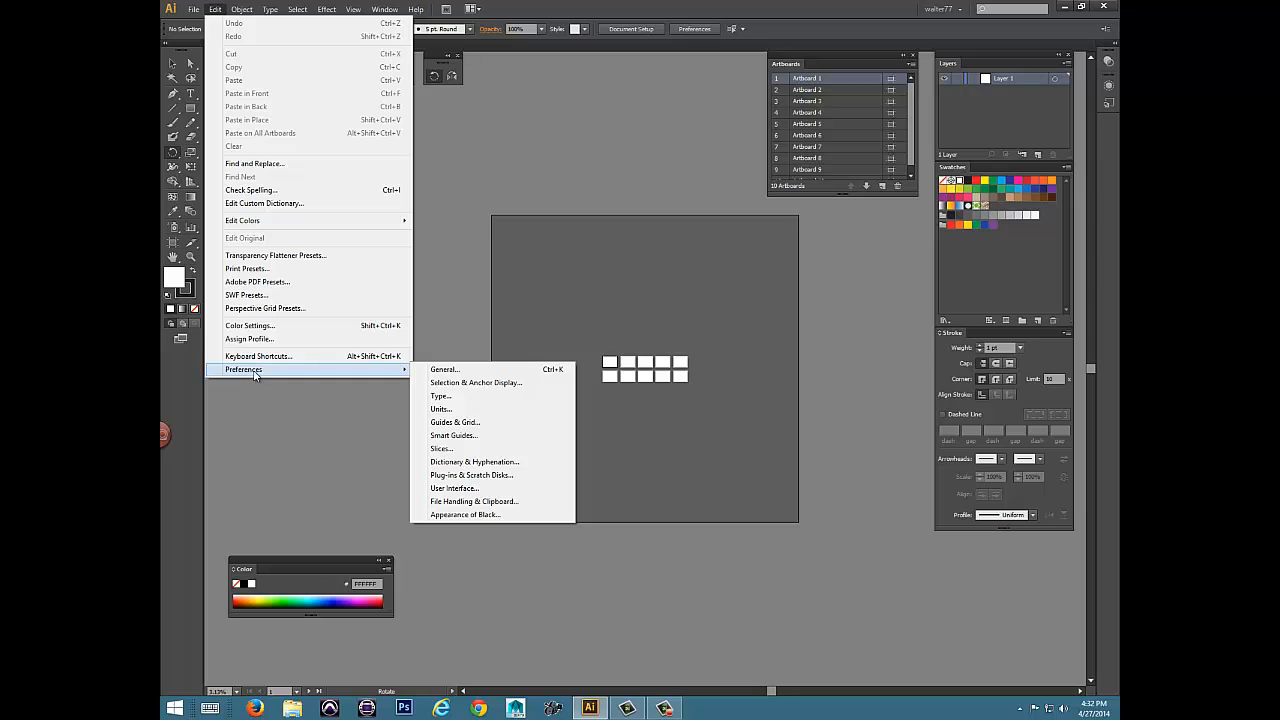
pyautogui.click(654, 5)
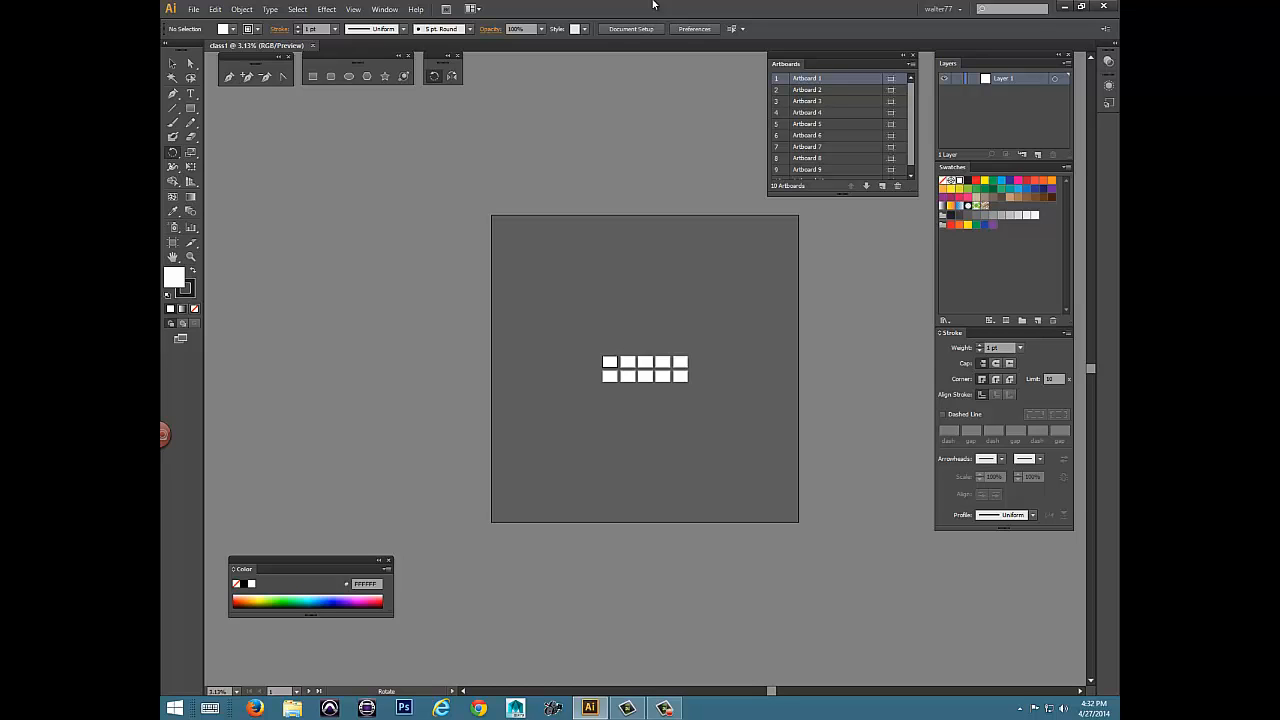
# In the preferences, set the canvas color to White and turn off Double Click To Isolate.
pyautogui.hotkey('ctrl', 'k')
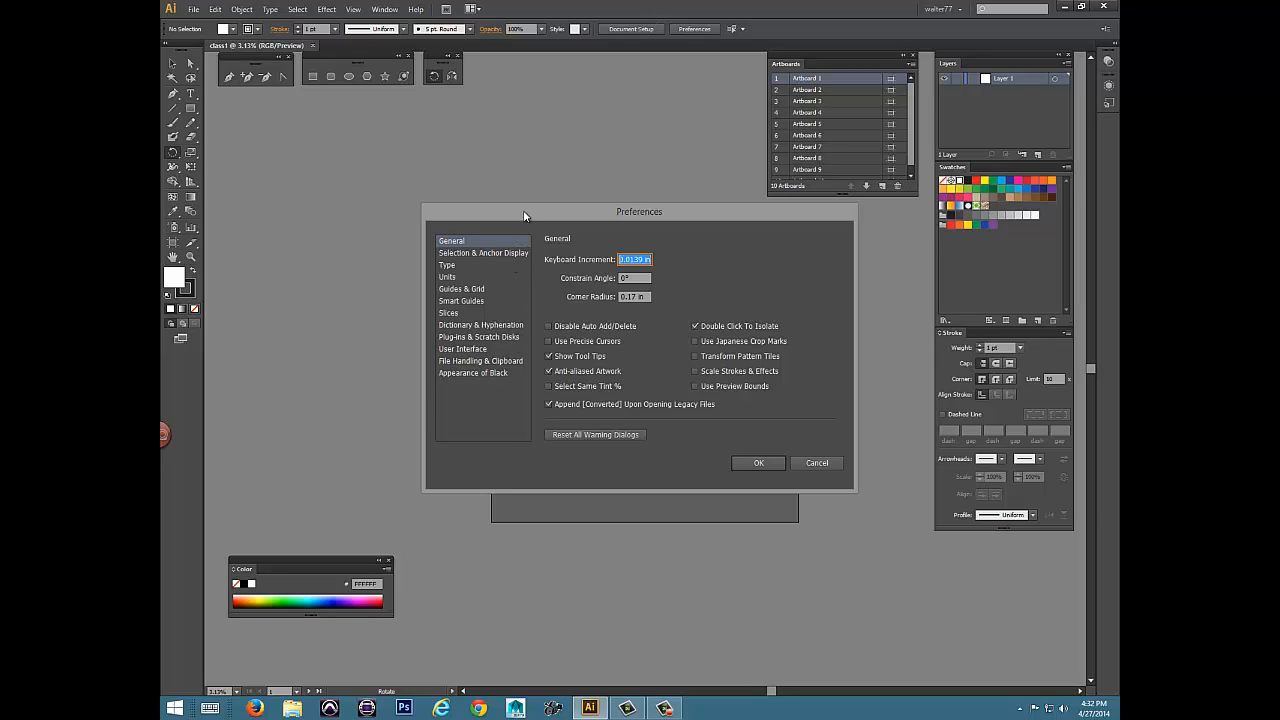
pyautogui.moveTo(523, 211); pyautogui.dragTo(287, 59)
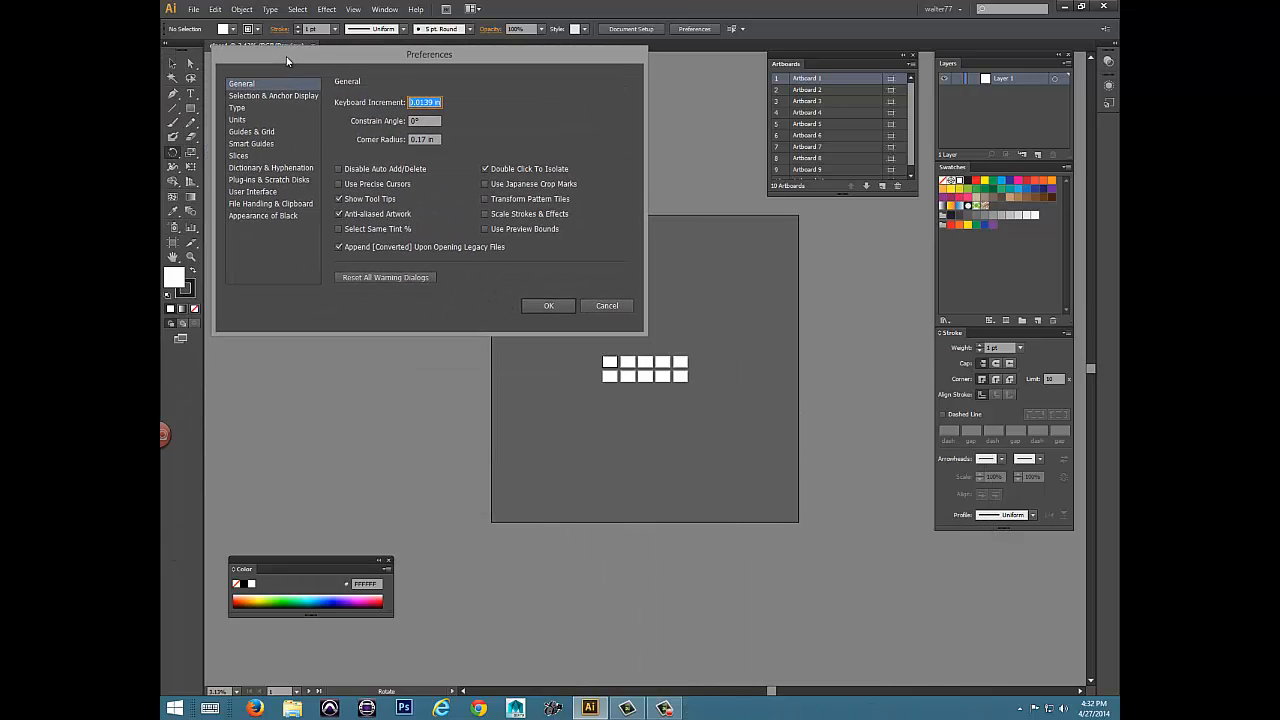
pyautogui.click(258, 191)
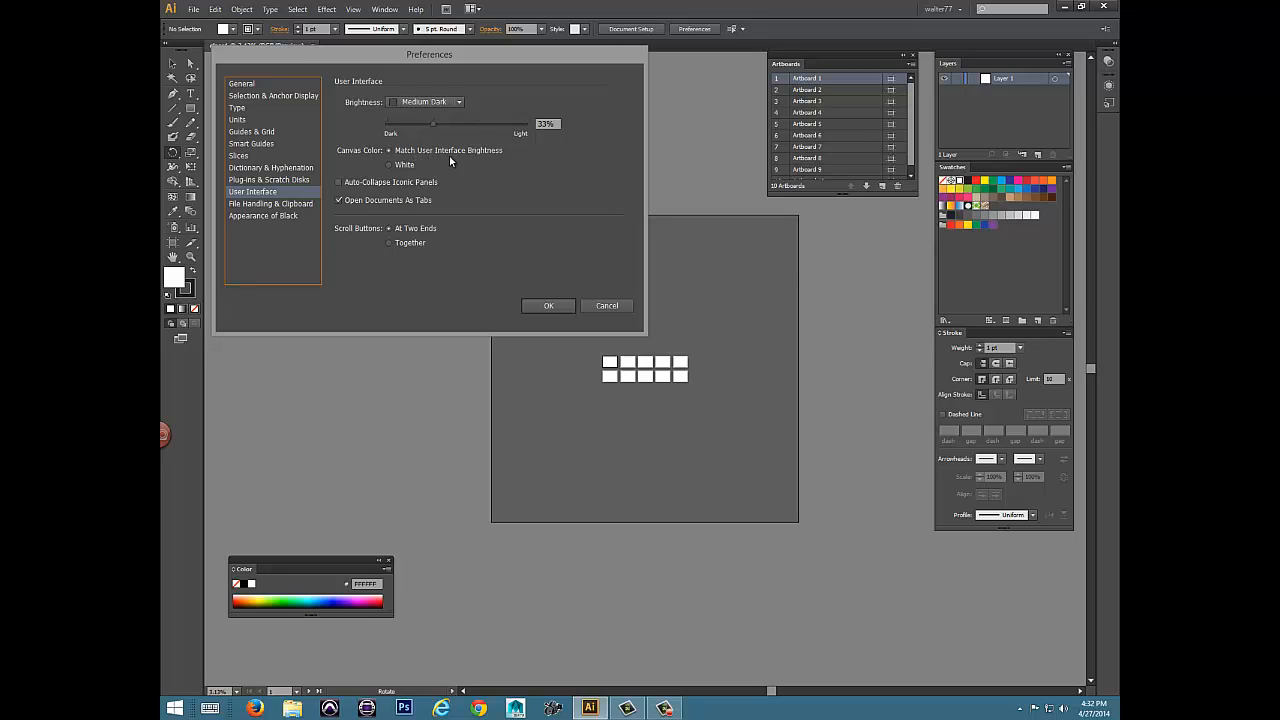
pyautogui.click(389, 165)
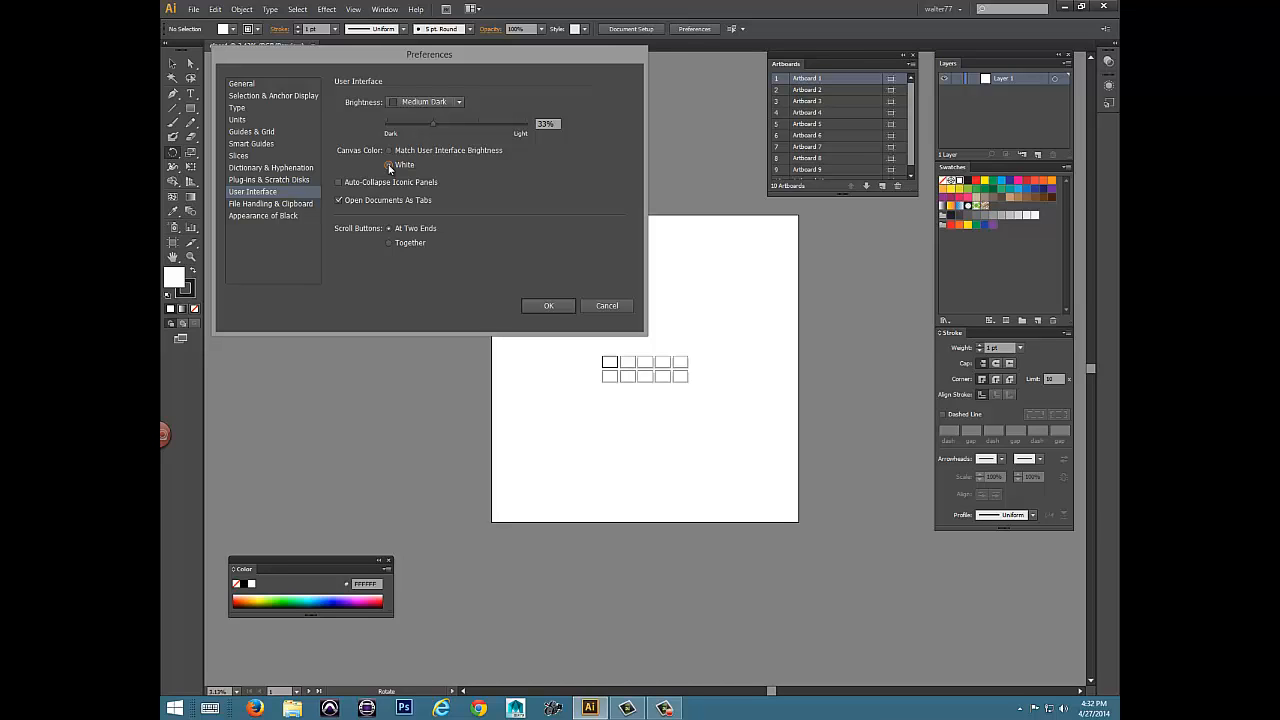
pyautogui.click(244, 86)
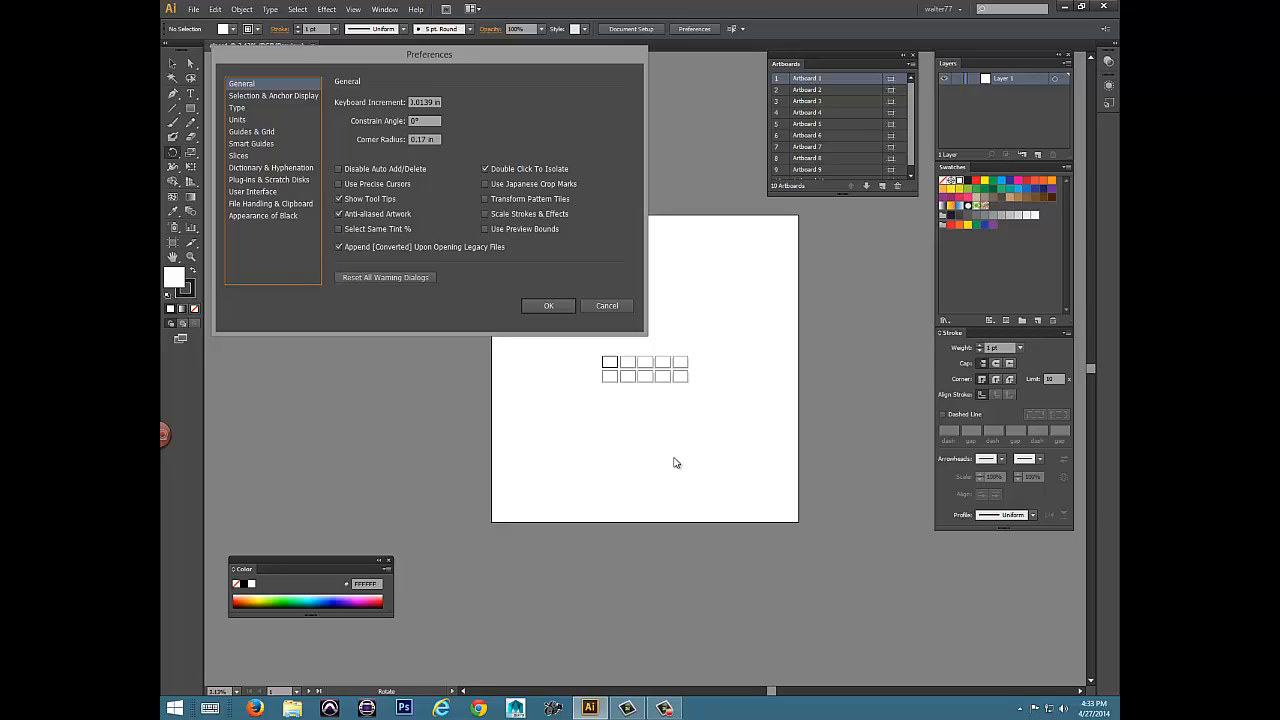
pyautogui.click(485, 170)
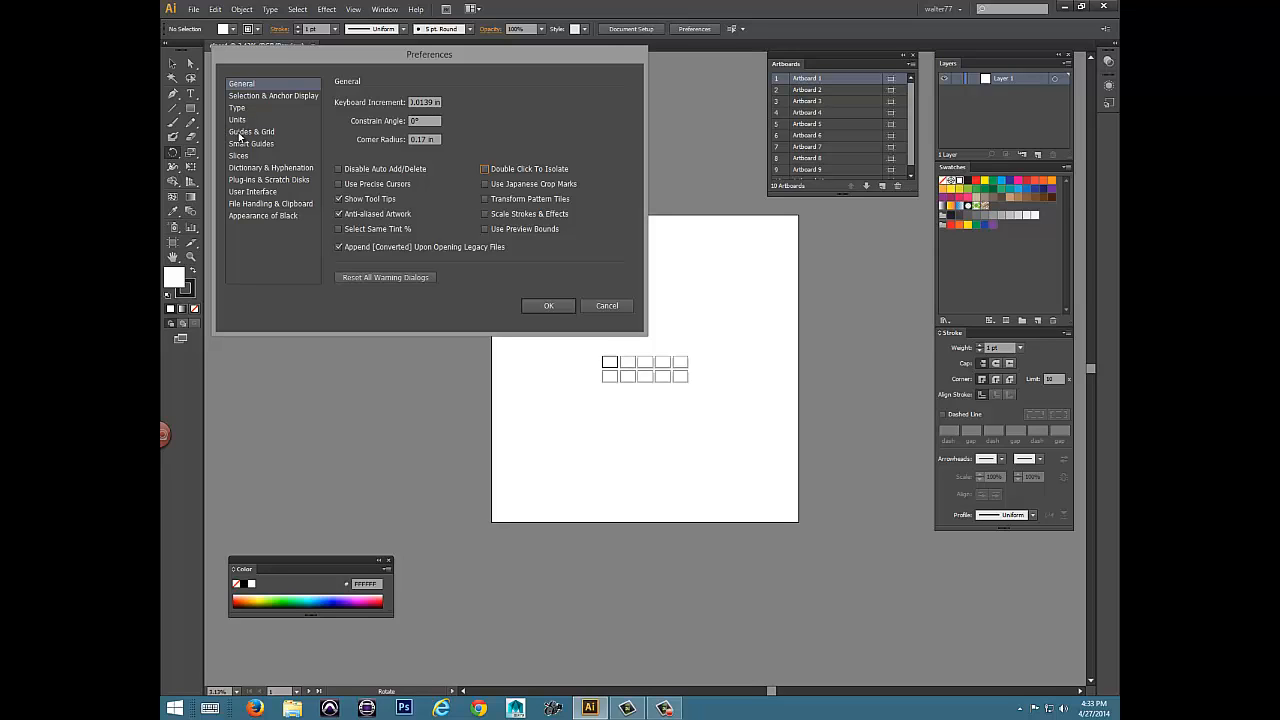
# Set the grid color to Light Blue with 32 subdivisions, and turn off Grids In Back.
pyautogui.click(240, 132)
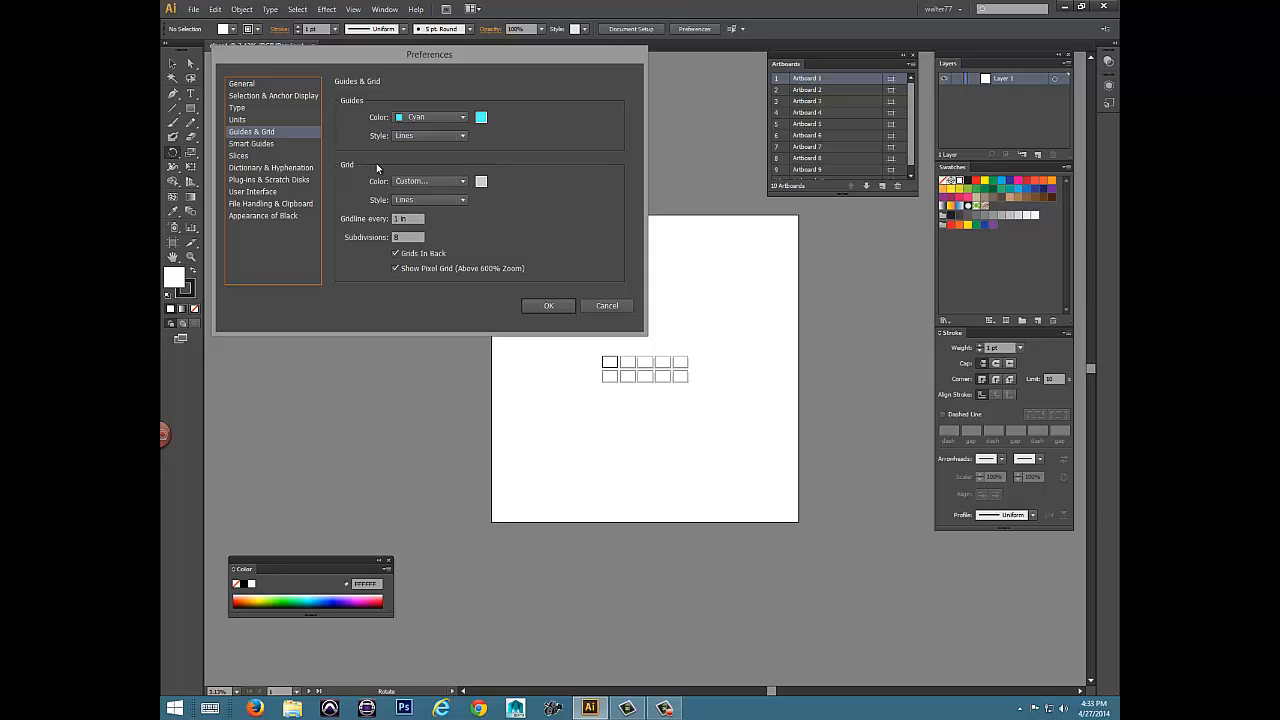
pyautogui.click(463, 182)
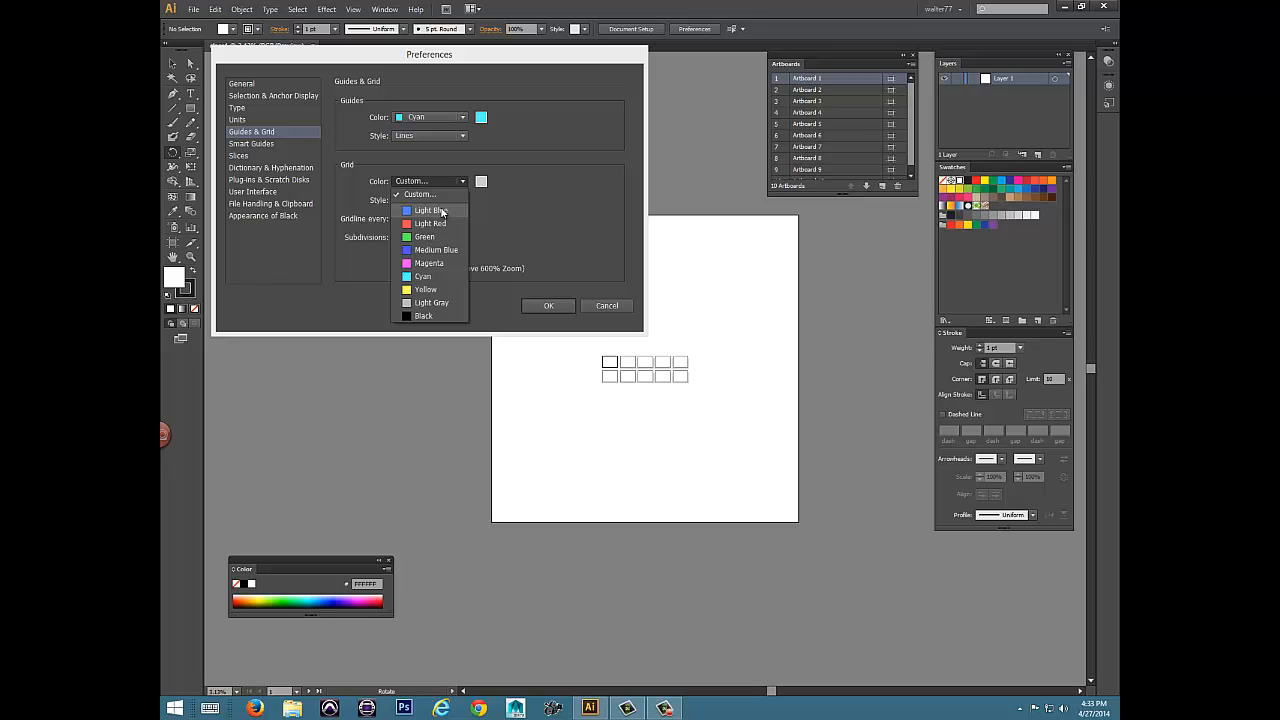
pyautogui.click(441, 210)
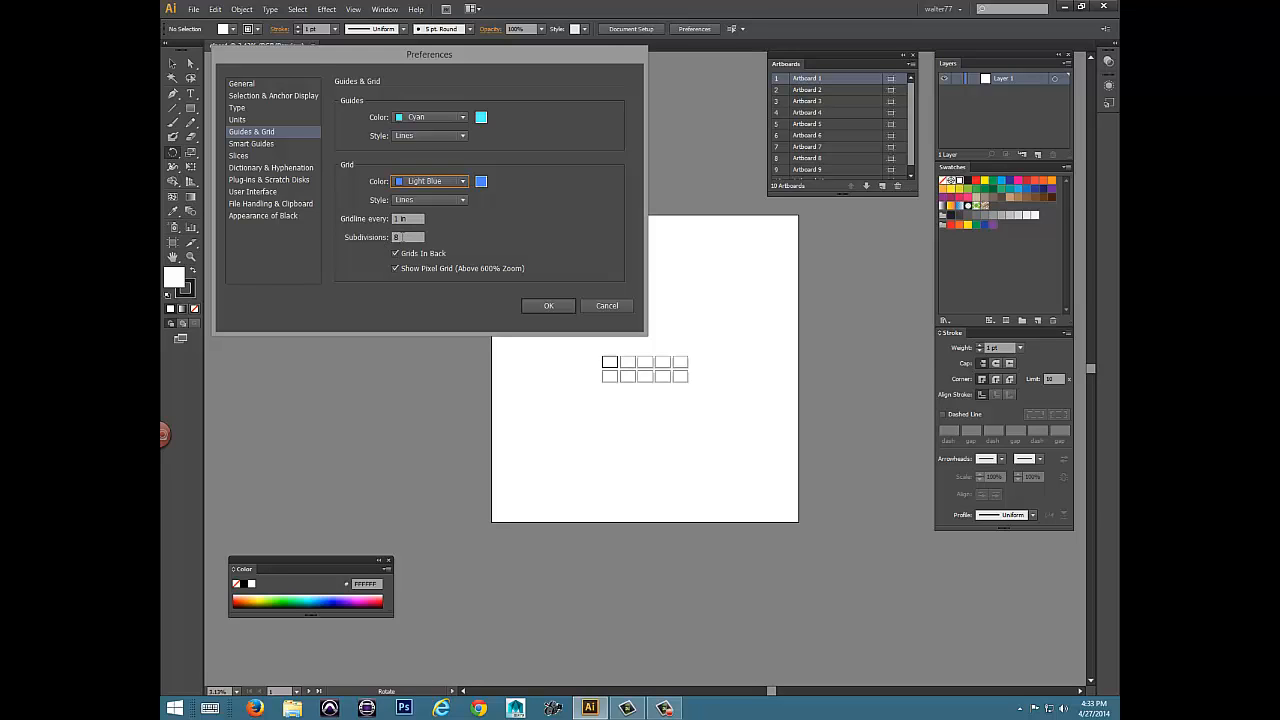
pyautogui.click(402, 237)
pyautogui.write('32')
pyautogui.click(396, 254)
# Review the available general measurement units, keep Inches, and apply the preference changes.
pyautogui.click(238, 121)
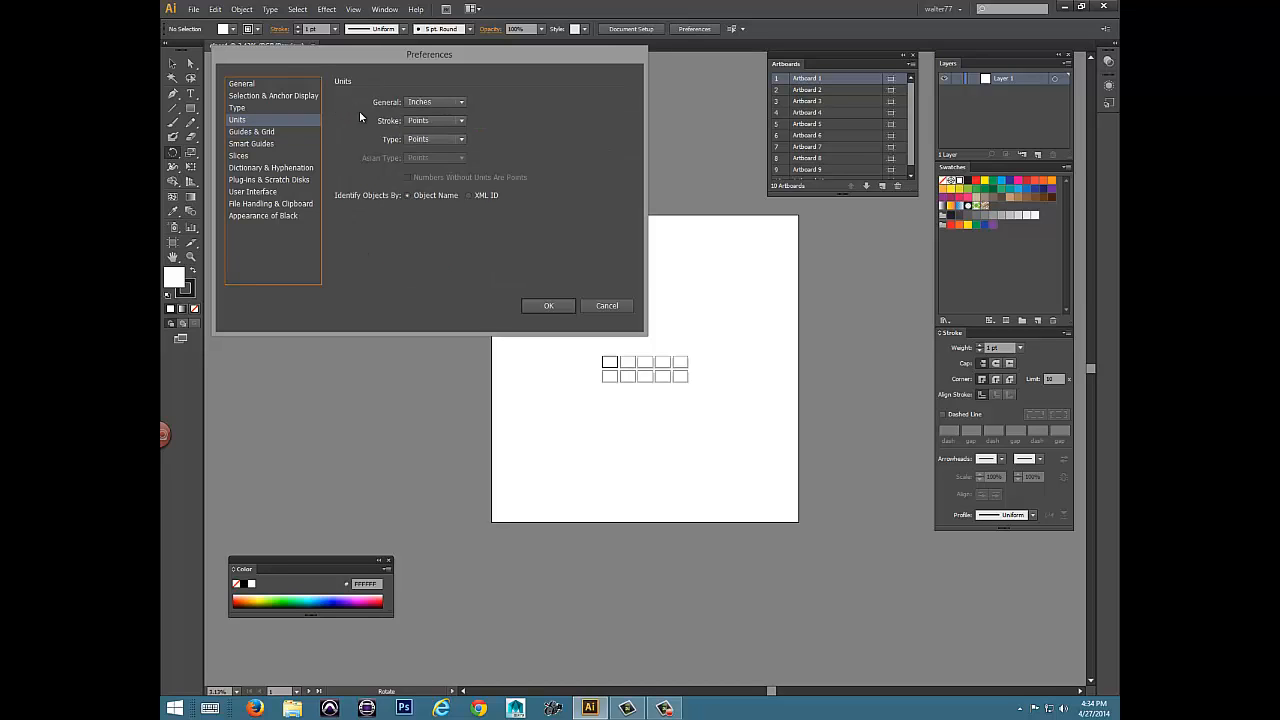
pyautogui.click(462, 101)
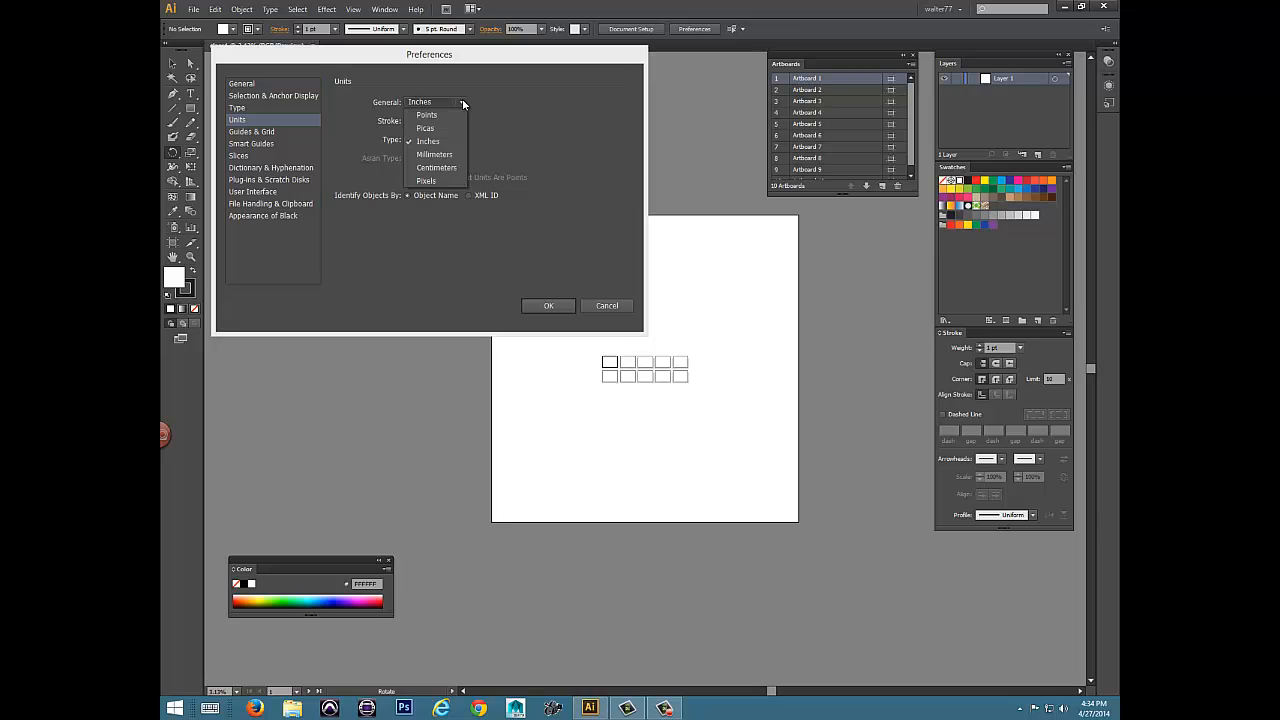
pyautogui.click(463, 102)
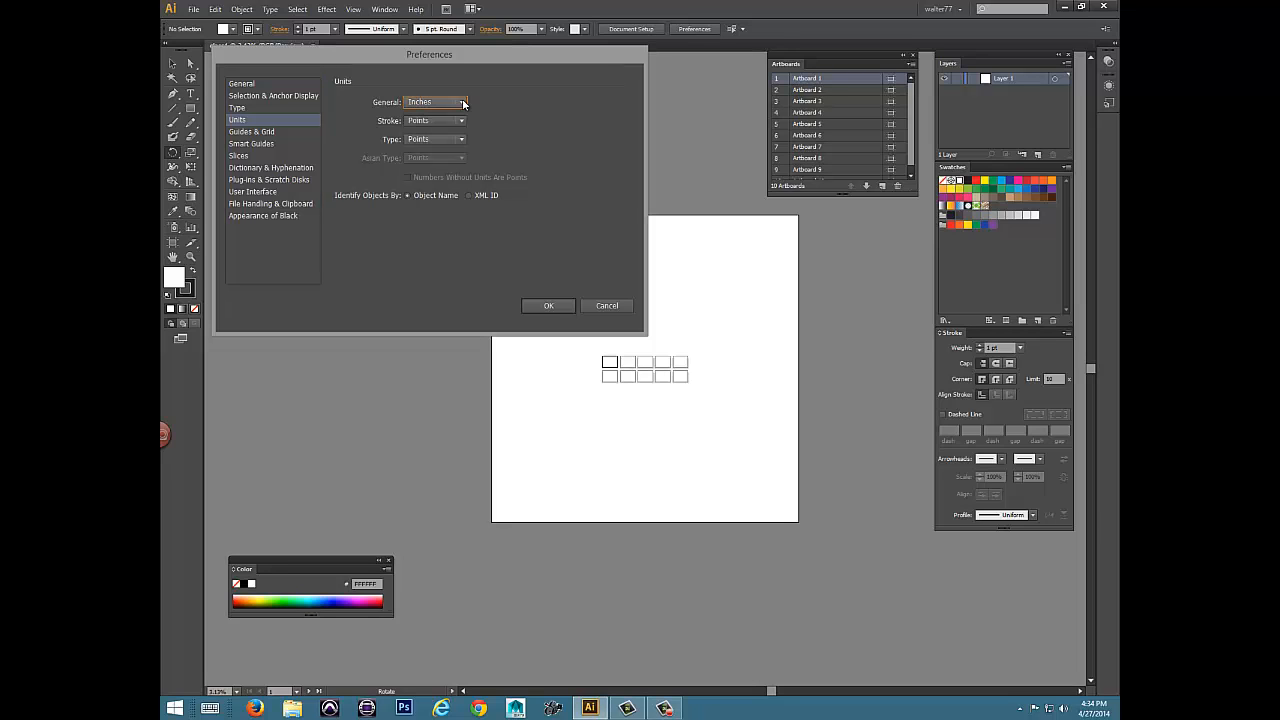
pyautogui.click(463, 102)
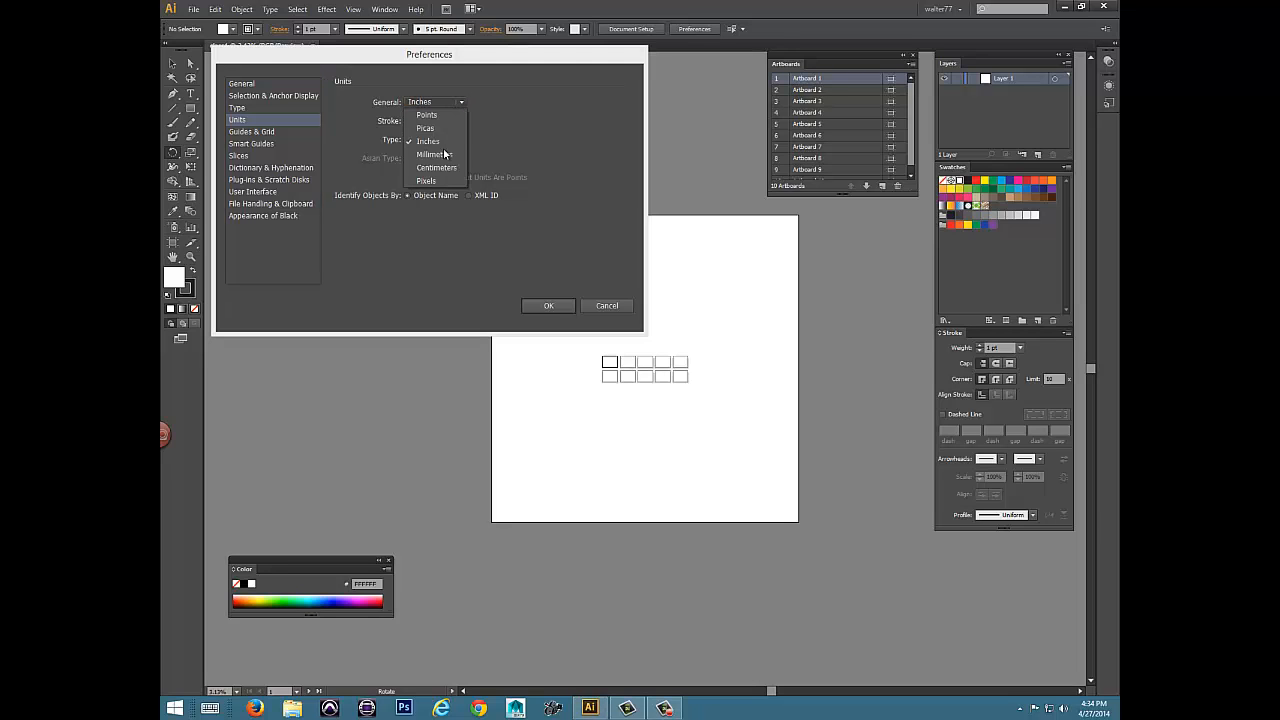
pyautogui.click(568, 102)
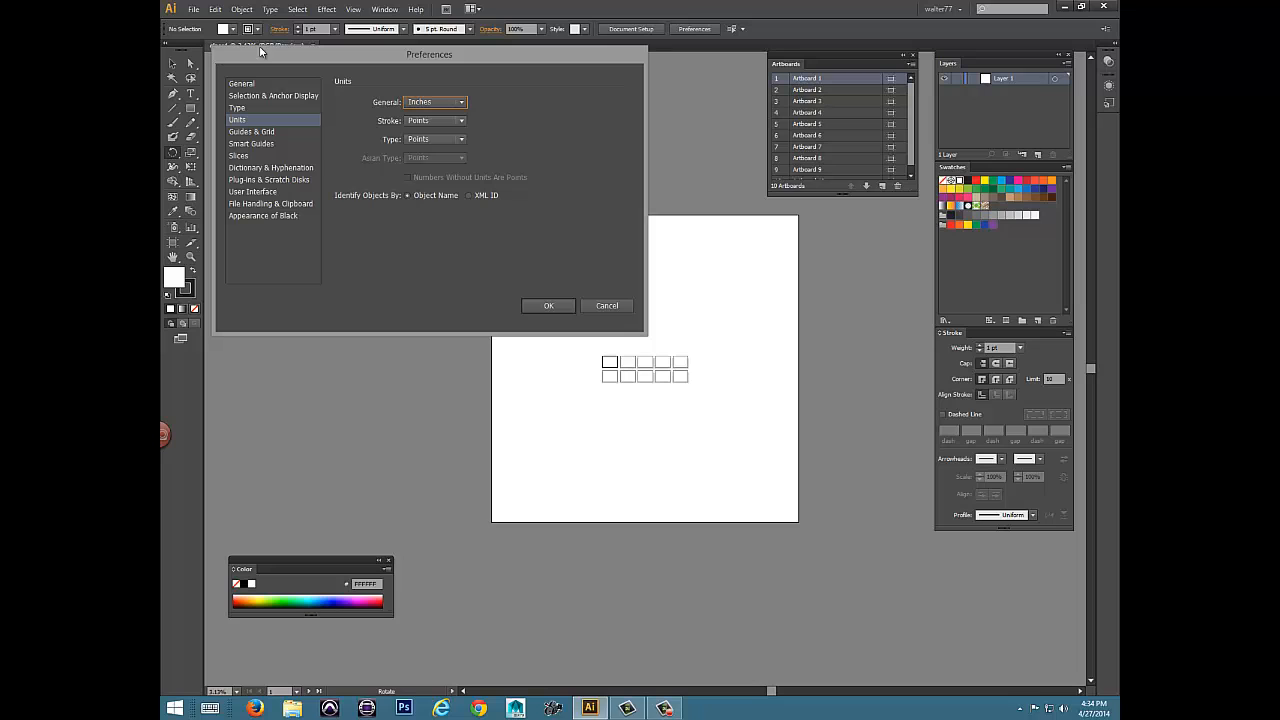
pyautogui.moveTo(295, 59); pyautogui.dragTo(301, 70)
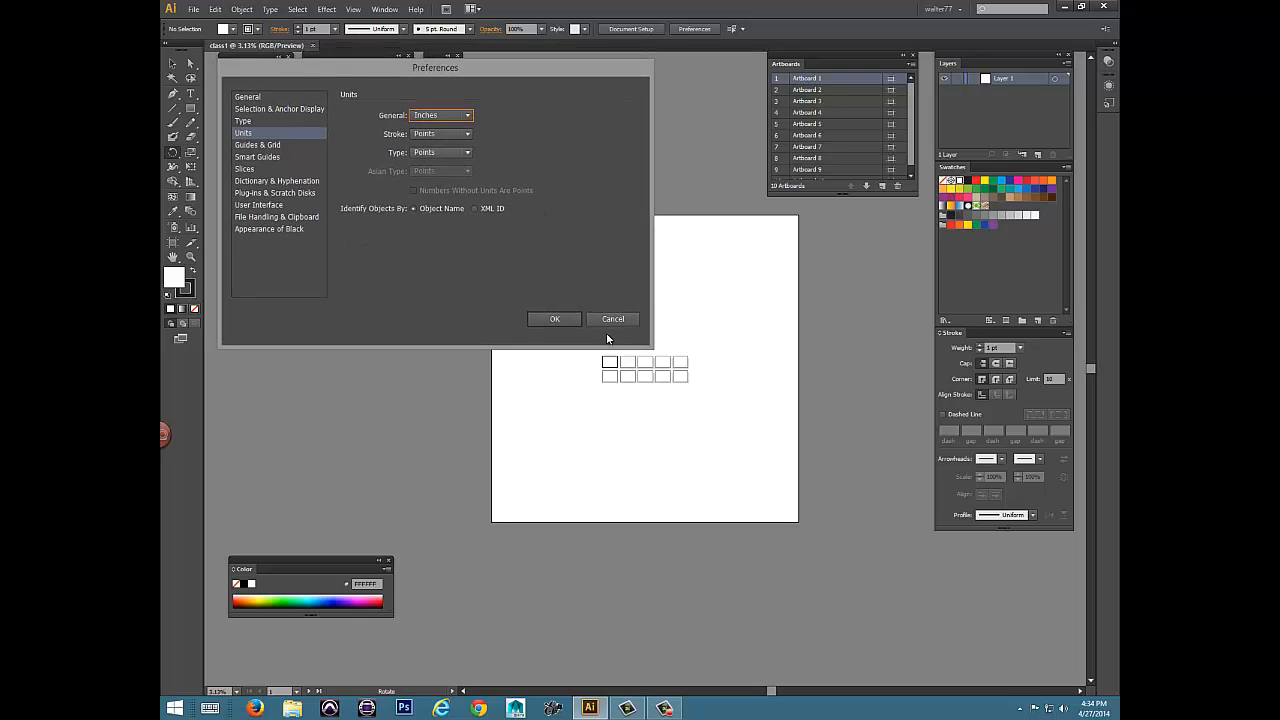
pyautogui.click(556, 320)
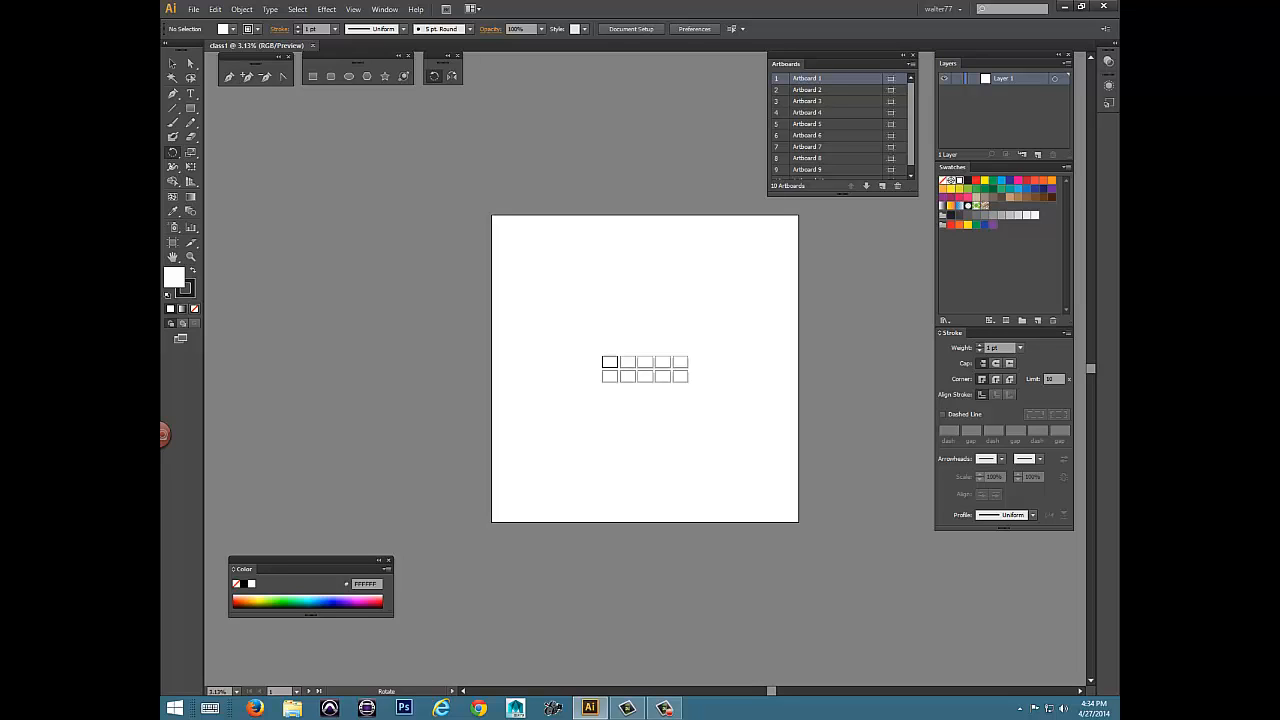
# Examine the artboards on the white canvas at magnifications between 3.13% and 800%.
pyautogui.hotkey('ctrl', '+')
pyautogui.hotkey('ctrl', '+')
pyautogui.hotkey('ctrl', '+')
pyautogui.hotkey('ctrl', '+')
pyautogui.hotkey('ctrl', '+')
pyautogui.hotkey('ctrl', '+')
pyautogui.hotkey('ctrl', '+')
pyautogui.hotkey('ctrl', '+')
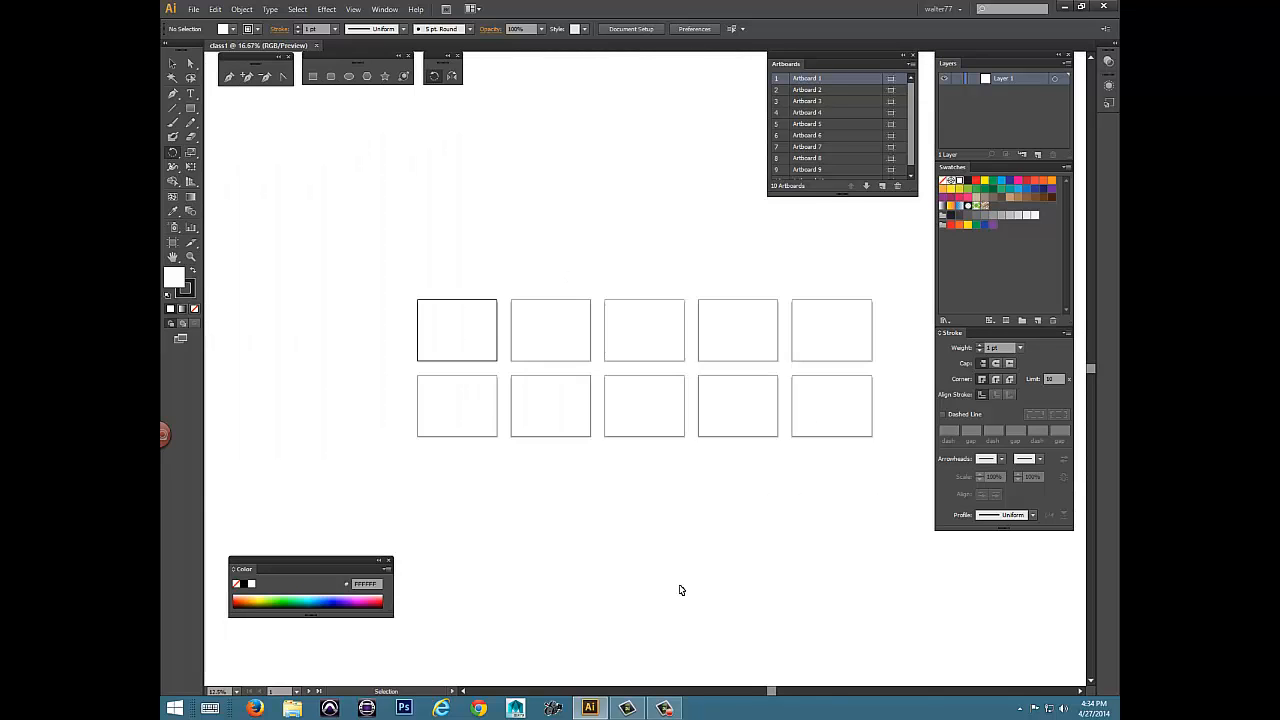
pyautogui.hotkey('ctrl', '+')
pyautogui.hotkey('ctrl', '+')
pyautogui.hotkey('ctrl', '+')
pyautogui.hotkey('ctrl', '+')
pyautogui.hotkey('ctrl', '+')
pyautogui.hotkey('ctrl', '+')
pyautogui.hotkey('ctrl', '+')
pyautogui.hotkey('ctrl', '+')
pyautogui.hotkey('ctrl', '+')
pyautogui.hotkey('ctrl', '+')
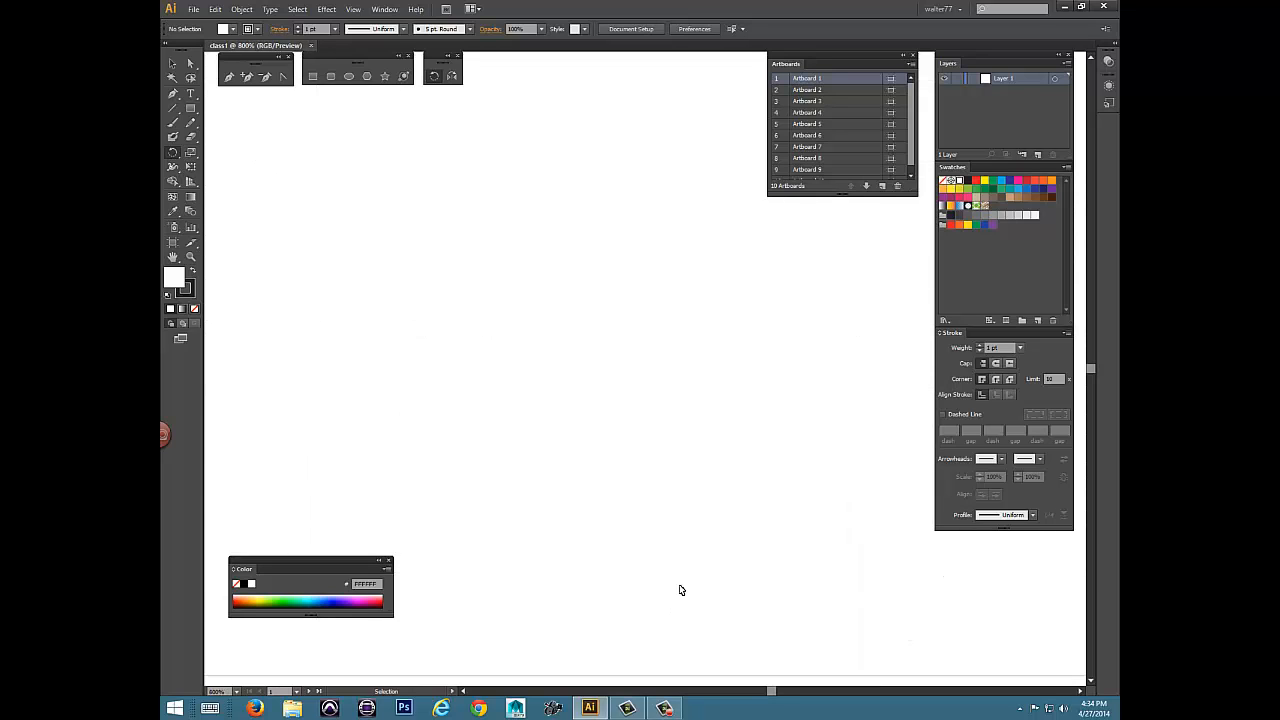
pyautogui.hotkey('ctrl', '-')
pyautogui.hotkey('ctrl', '-')
pyautogui.hotkey('ctrl', '-')
pyautogui.hotkey('ctrl', '-')
pyautogui.hotkey('ctrl', '-')
pyautogui.hotkey('ctrl', '-')
pyautogui.hotkey('ctrl', '-')
pyautogui.hotkey('ctrl', '-')
pyautogui.hotkey('ctrl', '-')
pyautogui.hotkey('ctrl', '-')
pyautogui.hotkey('ctrl', '-')
pyautogui.hotkey('ctrl', '-')
pyautogui.hotkey('ctrl', '-')
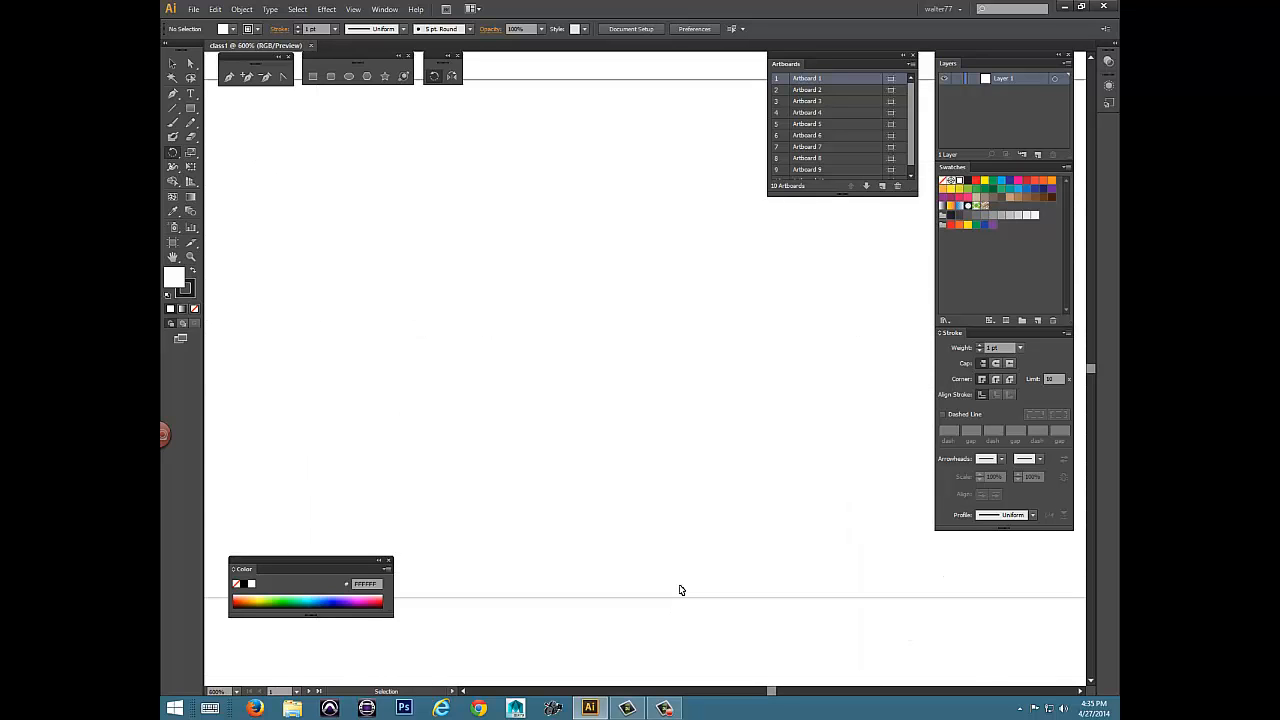
pyautogui.hotkey('ctrl', '-')
pyautogui.hotkey('ctrl', '-')
pyautogui.hotkey('ctrl', '-')
pyautogui.hotkey('ctrl', '-')
pyautogui.hotkey('ctrl', '-')
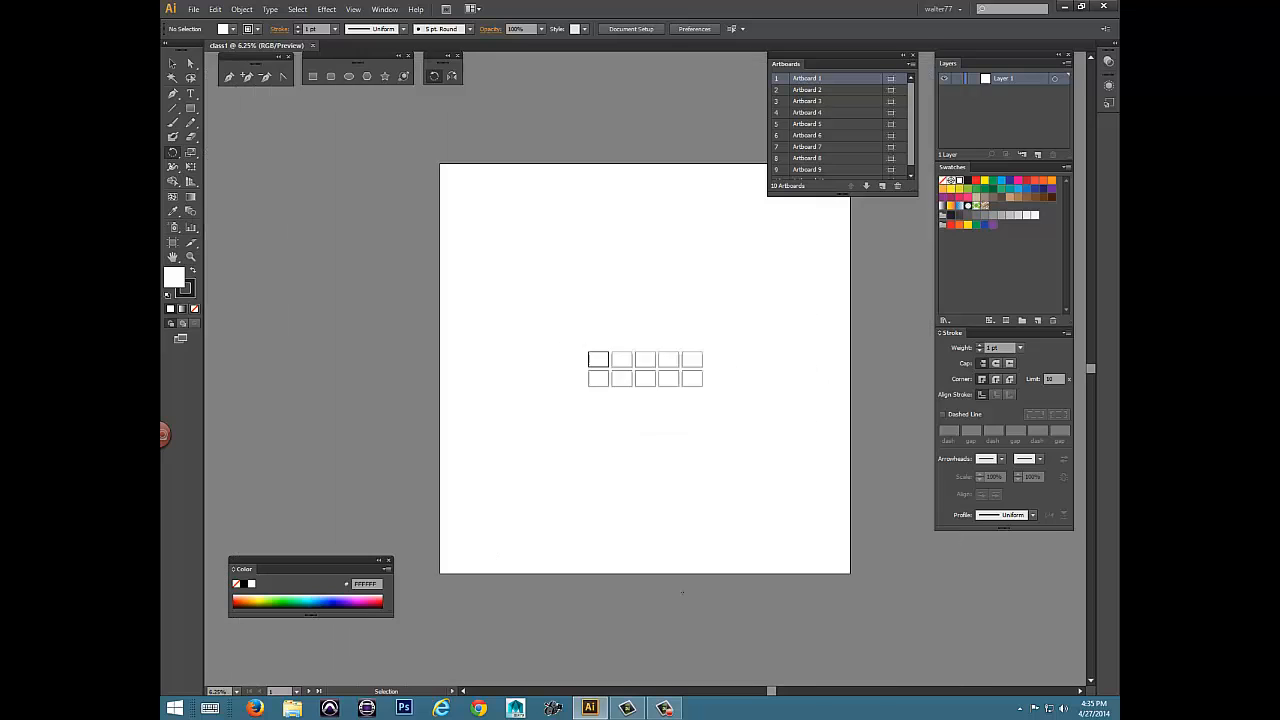
pyautogui.hotkey('ctrl', '+')
pyautogui.hotkey('ctrl', '+')
pyautogui.hotkey('ctrl', '+')
pyautogui.hotkey('ctrl', '+')
pyautogui.hotkey('ctrl', '+')
pyautogui.hotkey('ctrl', '+')
pyautogui.hotkey('ctrl', '+')
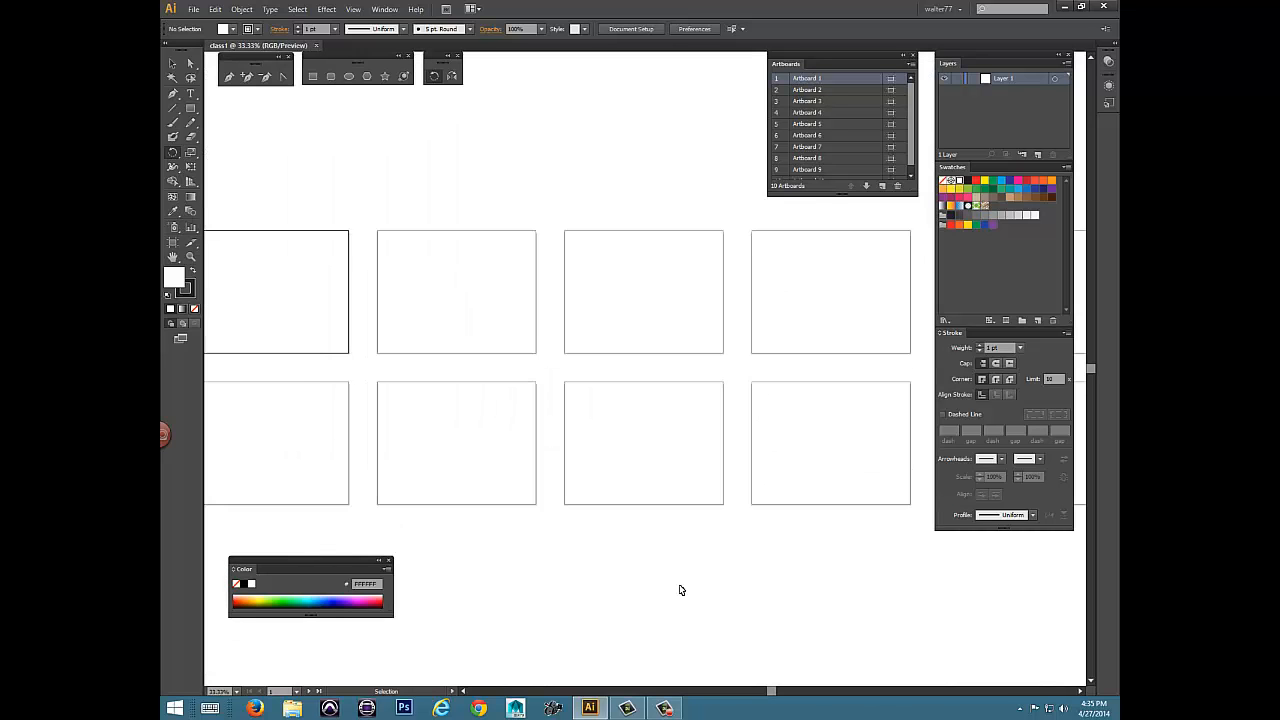
pyautogui.hotkey('ctrl', '-')
pyautogui.hotkey('ctrl', '-')
pyautogui.hotkey('ctrl', '-')
pyautogui.hotkey('ctrl', '-')
pyautogui.hotkey('ctrl', '-')
pyautogui.hotkey('ctrl', '-')
pyautogui.hotkey('ctrl', '-')
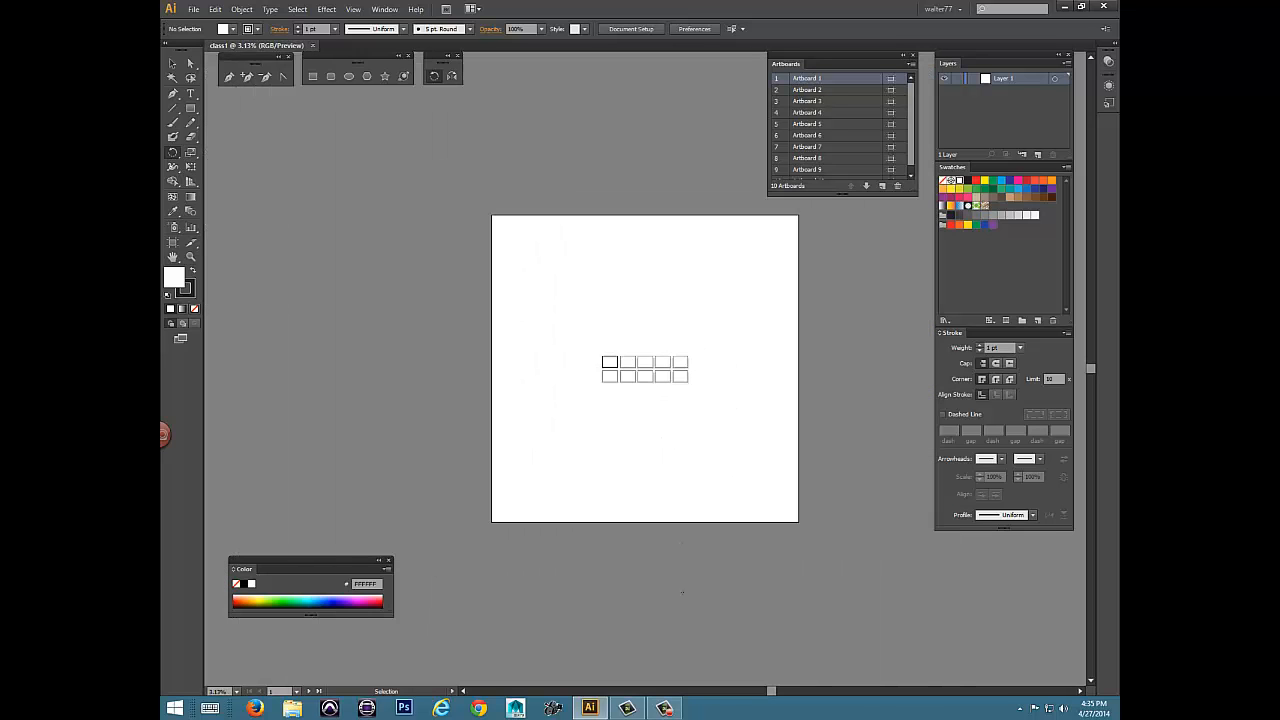
# Zoom to 8.33% and pan across the canvas to view all ten artboards.
pyautogui.hotkey('ctrl', '+')
pyautogui.hotkey('ctrl', '+')
pyautogui.hotkey('ctrl', '+')
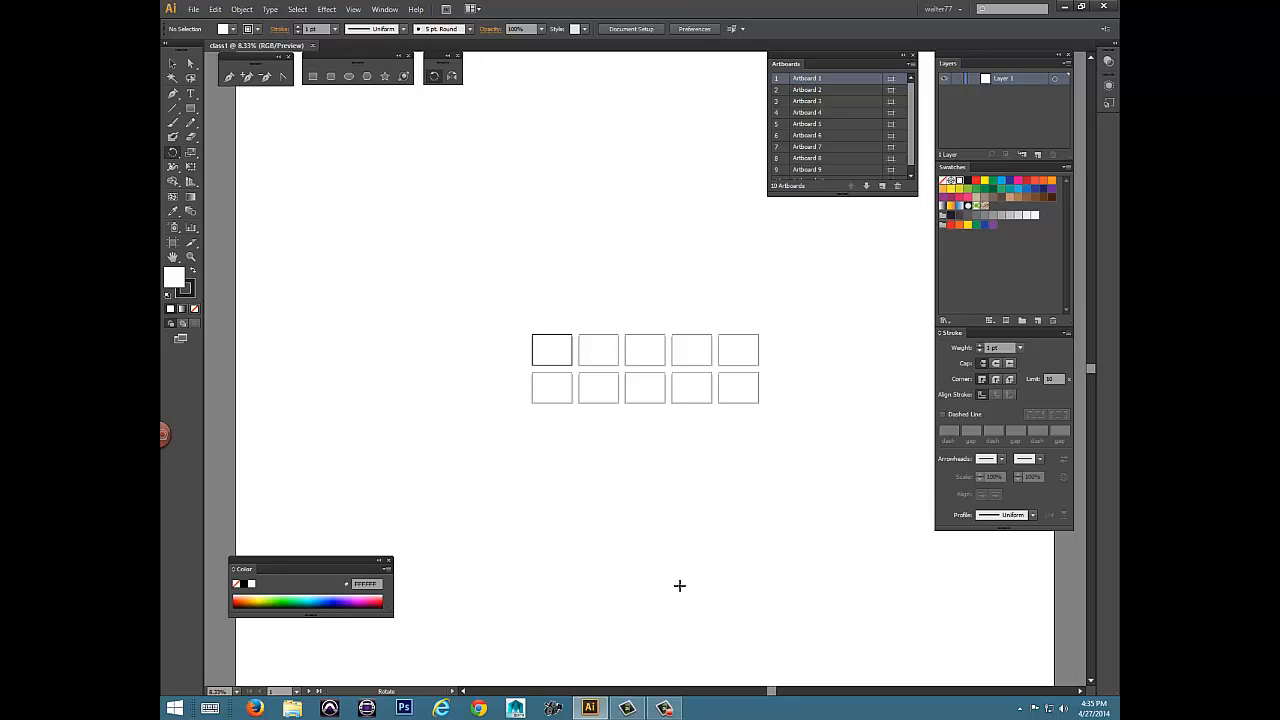
pyautogui.press('space')
pyautogui.moveTo(600, 305); pyautogui.dragTo(538, 279)
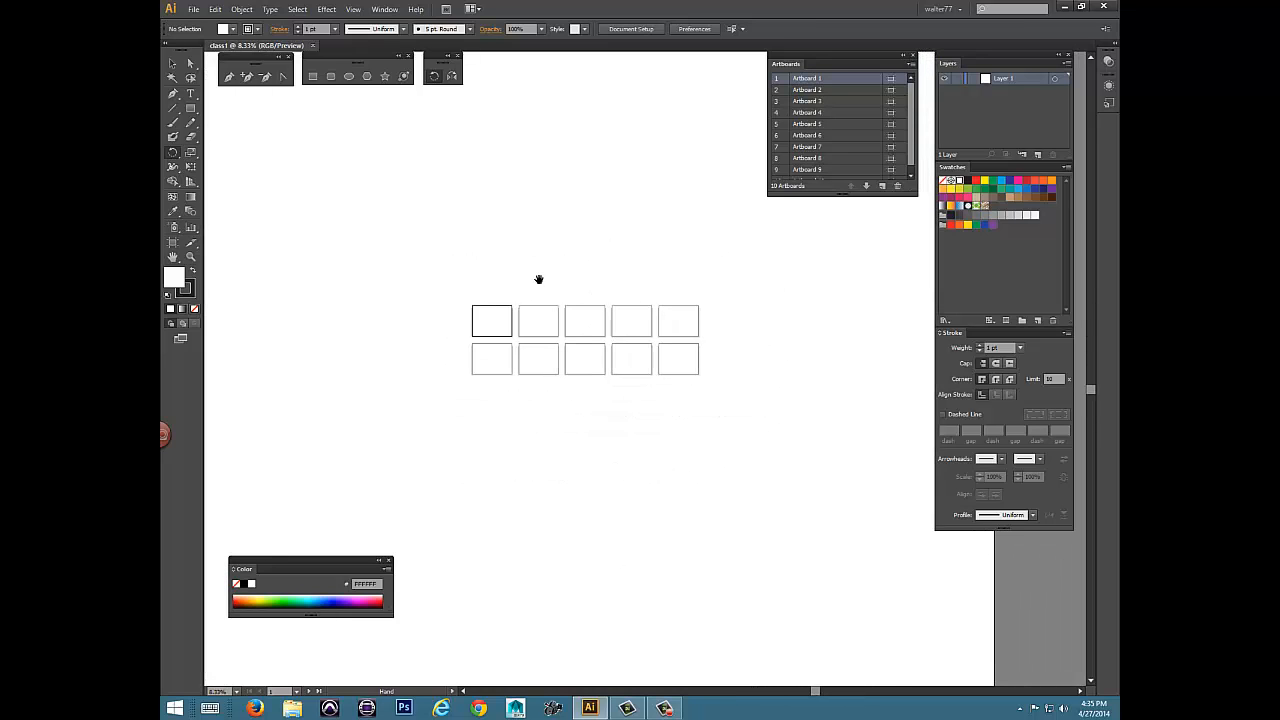